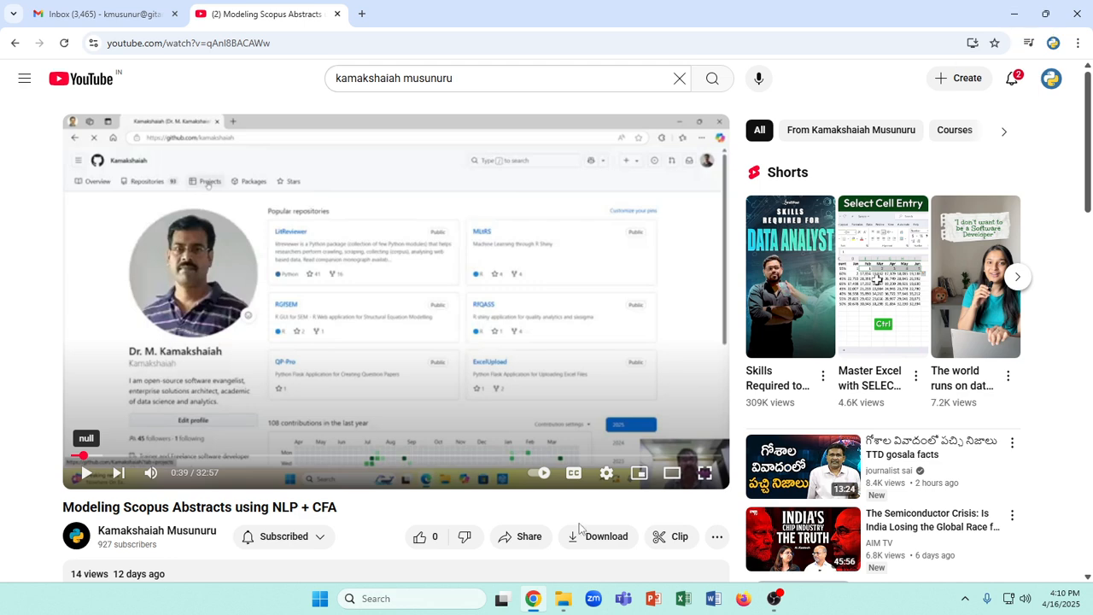
Launch the SADSA application
{"action": "key", "text": "super"}
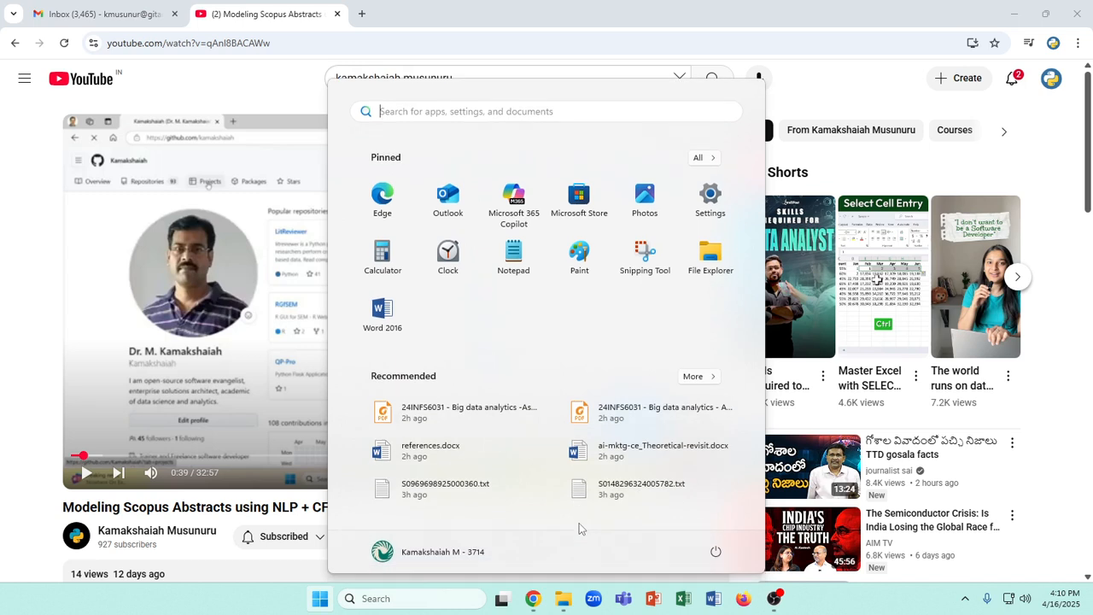
{"action": "type", "text": "sad"}
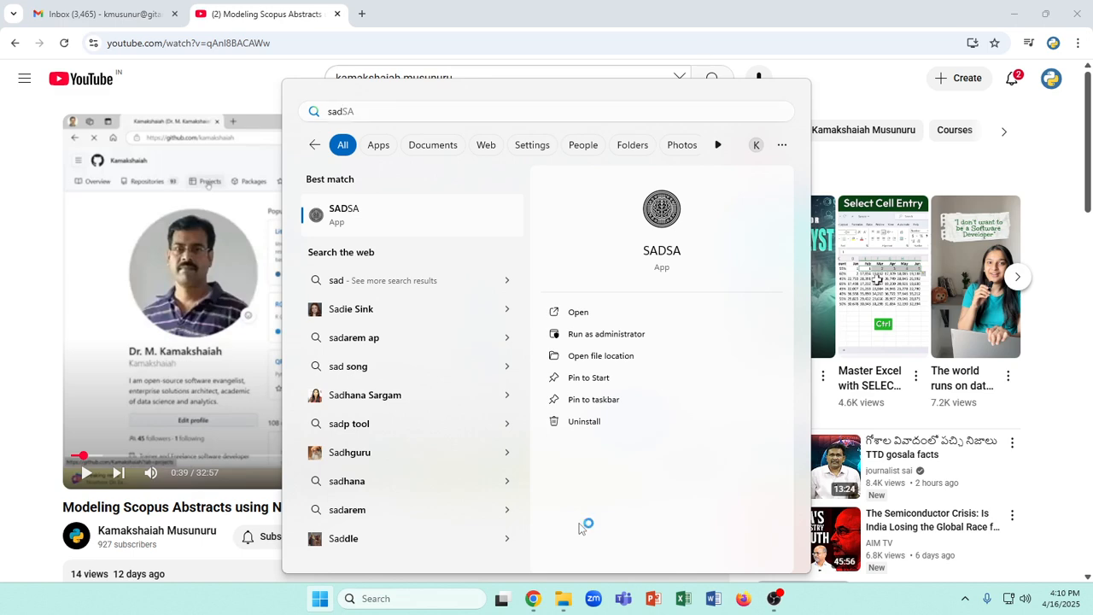
{"action": "key", "text": "Escape"}
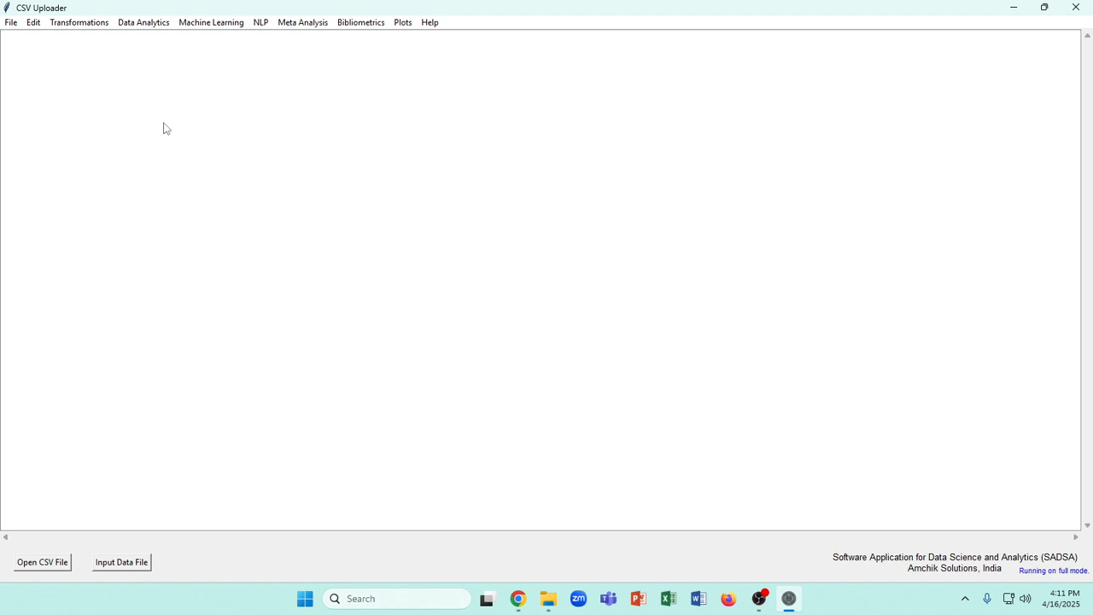
{"action": "left_click", "coordinate": [11, 23]}
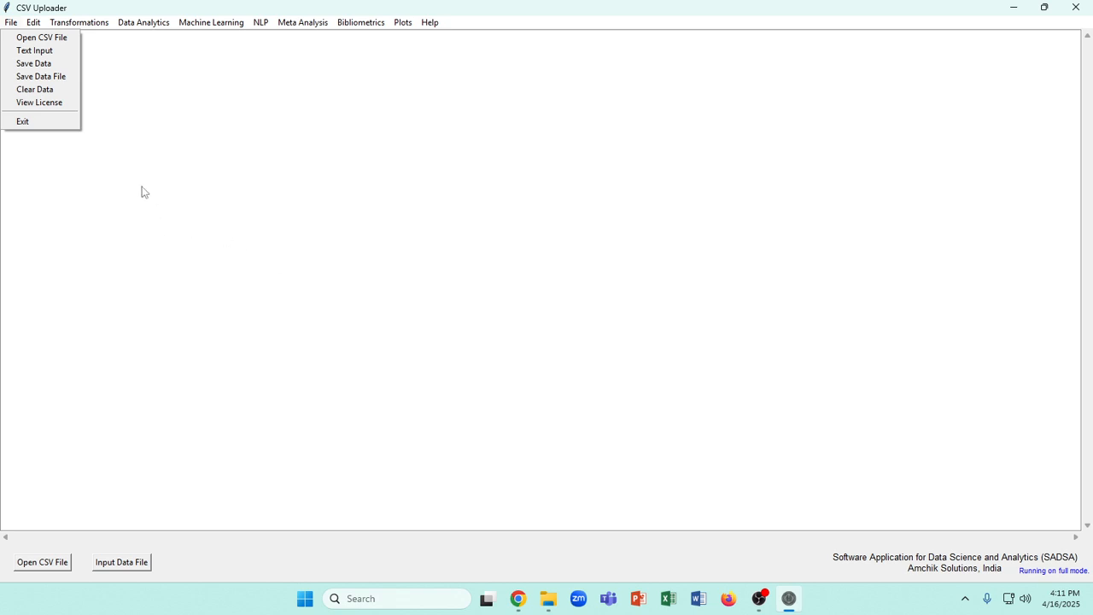
{"action": "mouse_move", "coordinate": [100, 28]}
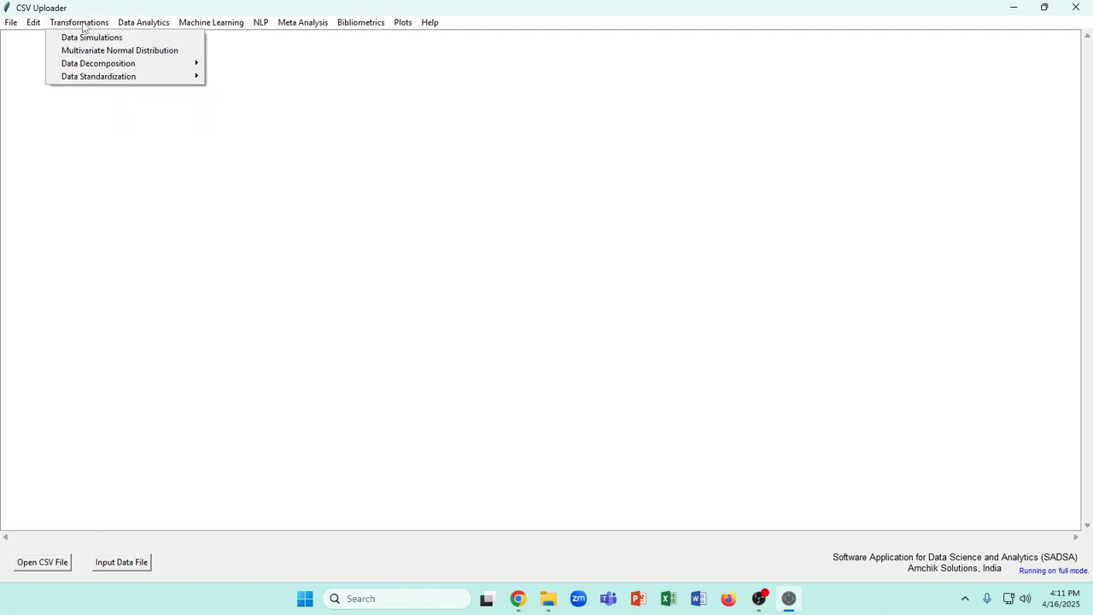
{"action": "mouse_move", "coordinate": [138, 26]}
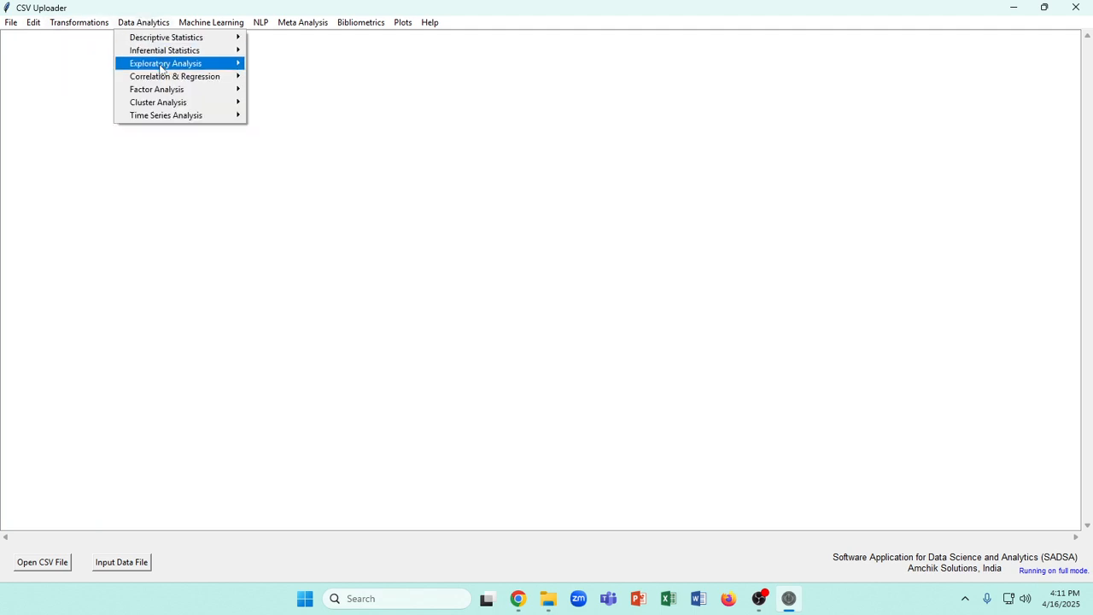
{"action": "mouse_move", "coordinate": [197, 64]}
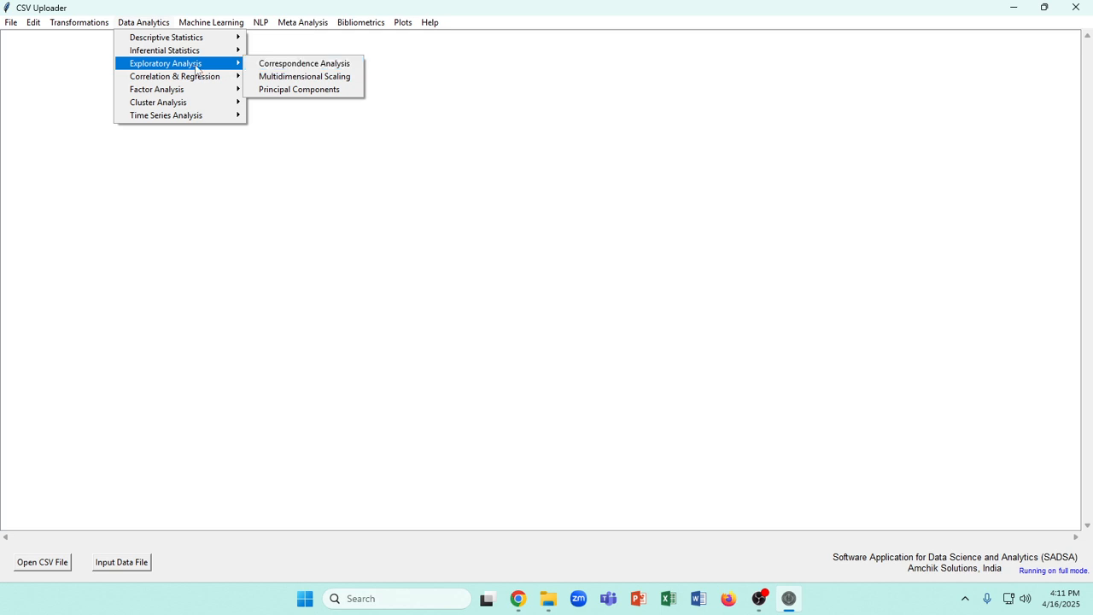
{"action": "mouse_move", "coordinate": [186, 90]}
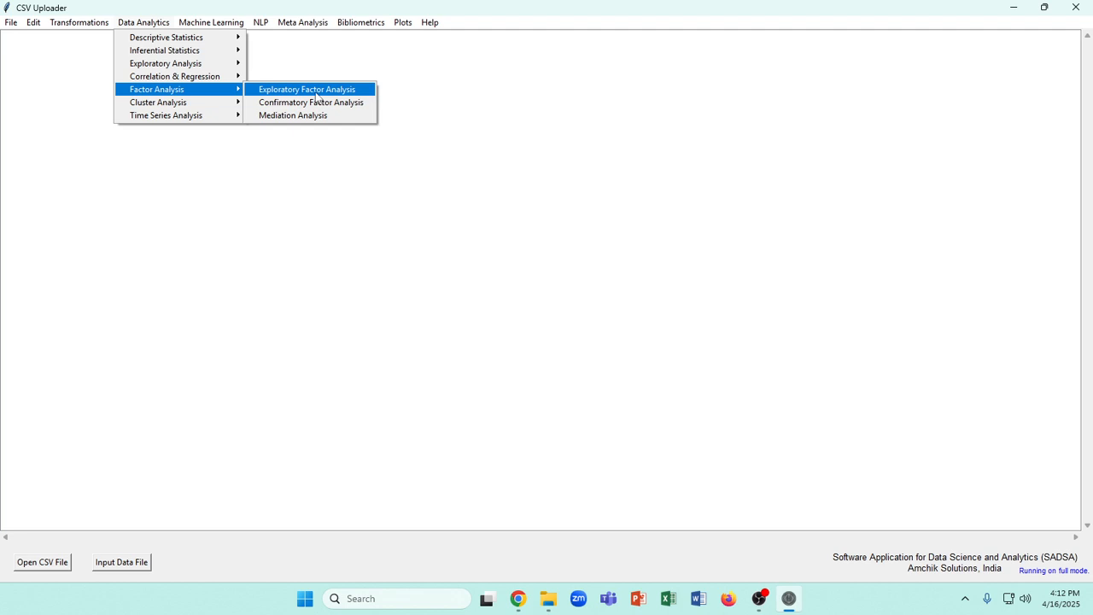
Load the CSV file sample-d.csv from the data folder
{"action": "mouse_move", "coordinate": [11, 26]}
{"action": "left_click", "coordinate": [38, 37]}
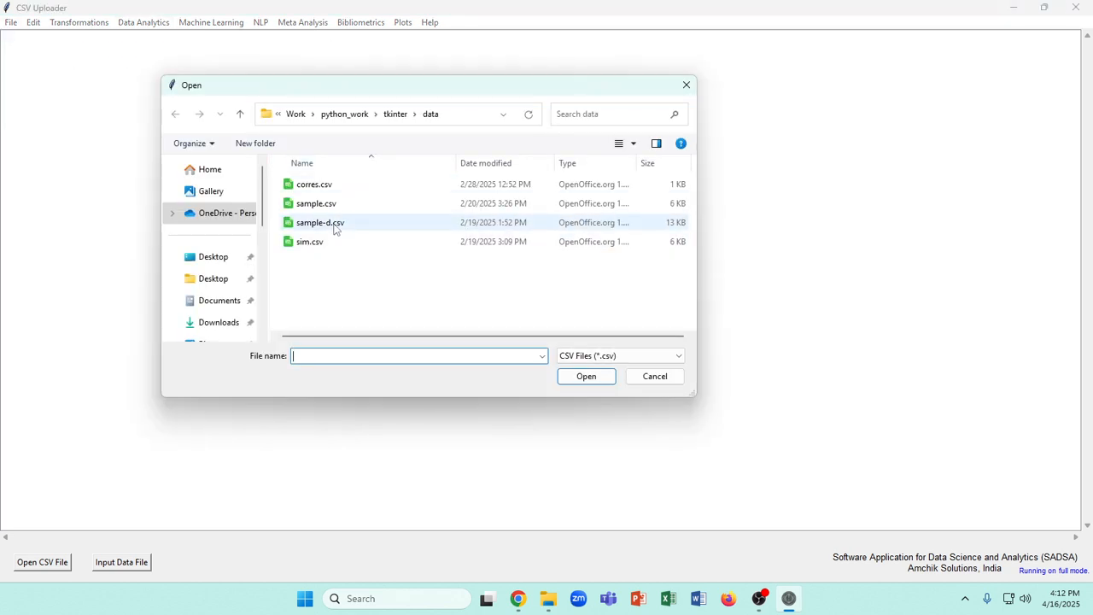
{"action": "left_click", "coordinate": [328, 222]}
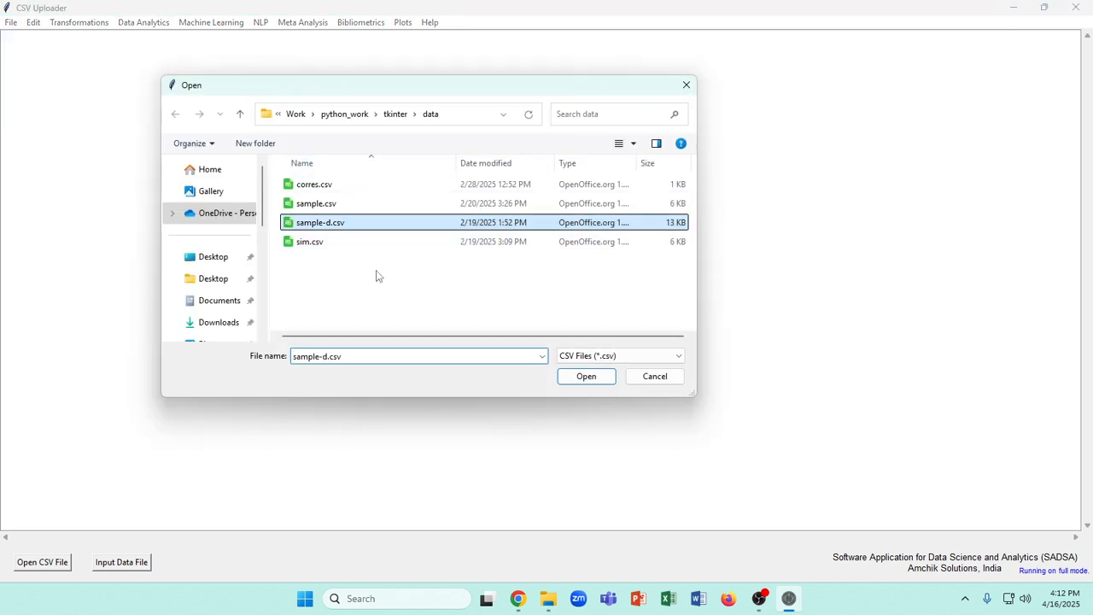
{"action": "left_click", "coordinate": [587, 381]}
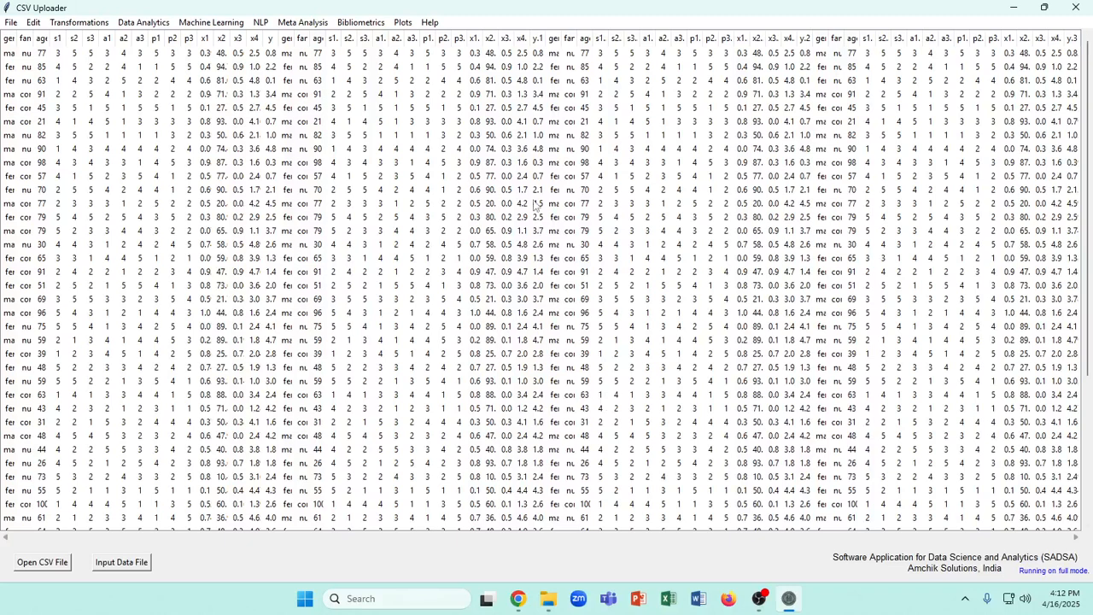
Load the CSV file sample.csv from the python_work > tkinter > data folder in place of the current dataset
{"action": "left_click", "coordinate": [11, 22]}
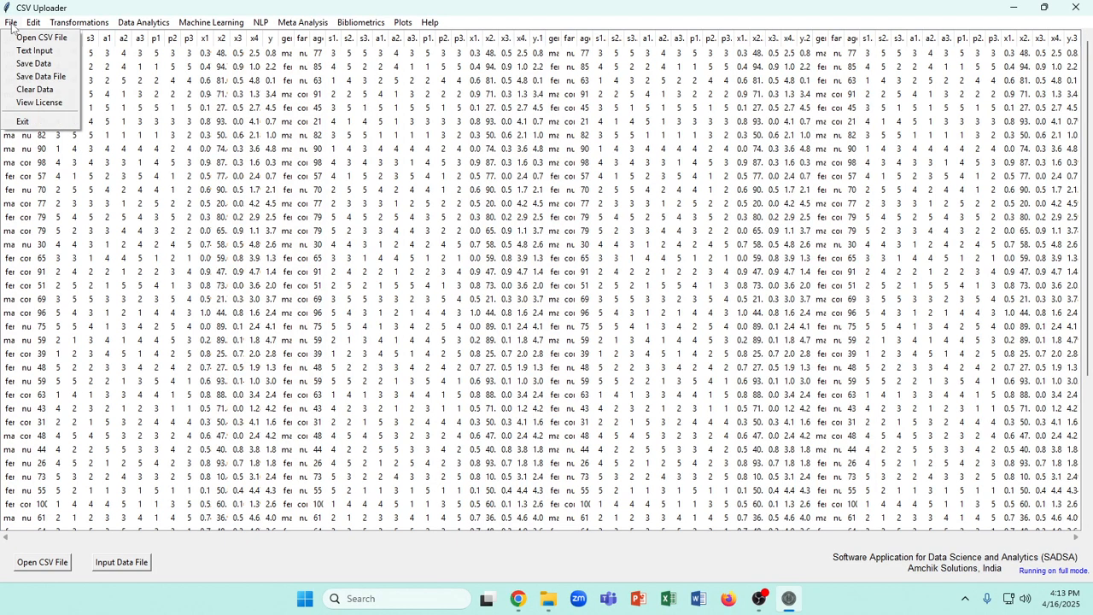
{"action": "left_click", "coordinate": [34, 37]}
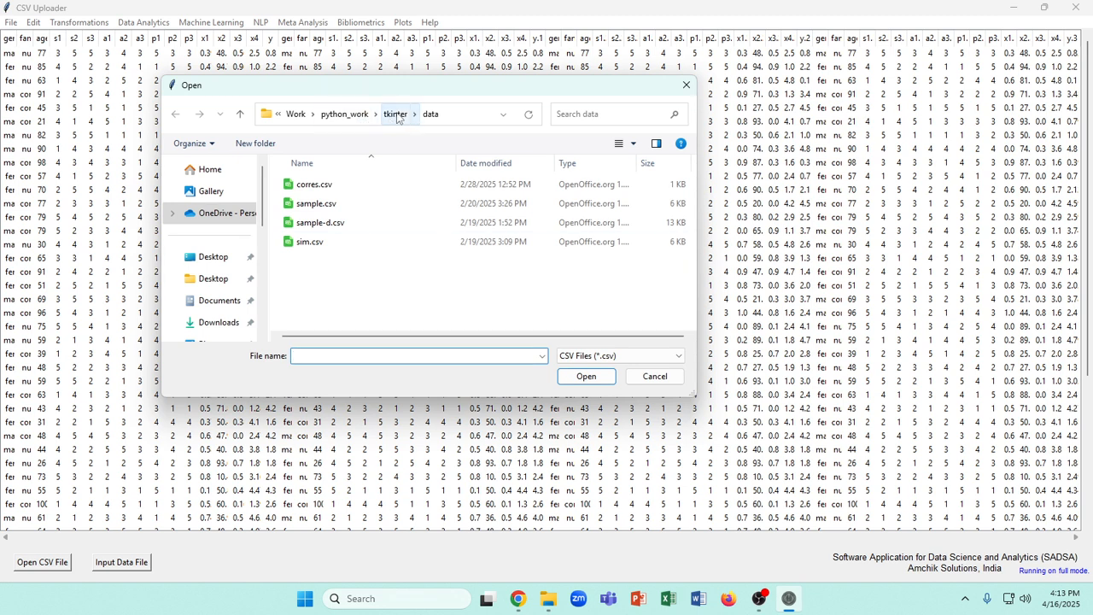
{"action": "left_click", "coordinate": [395, 114]}
{"action": "left_click", "coordinate": [360, 117]}
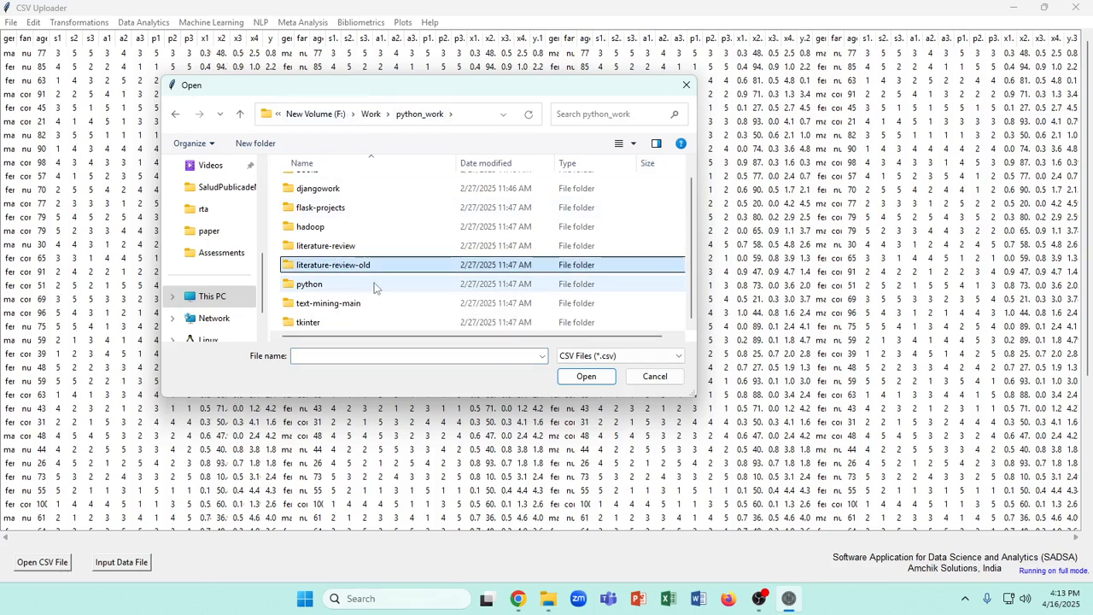
{"action": "double_click", "coordinate": [354, 287]}
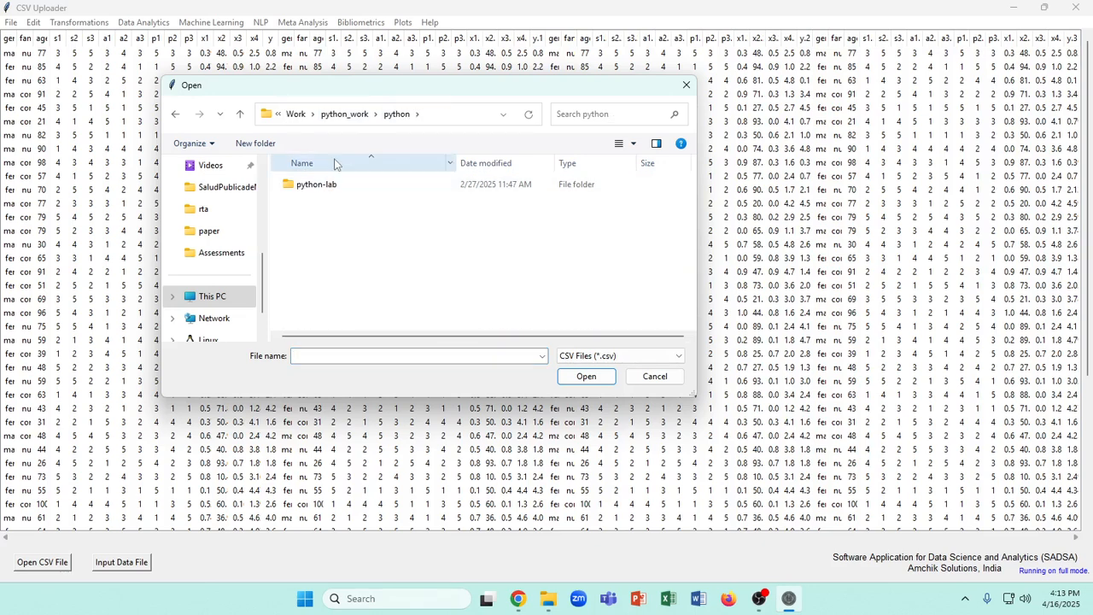
{"action": "left_click", "coordinate": [345, 114]}
{"action": "key", "text": "Down"}
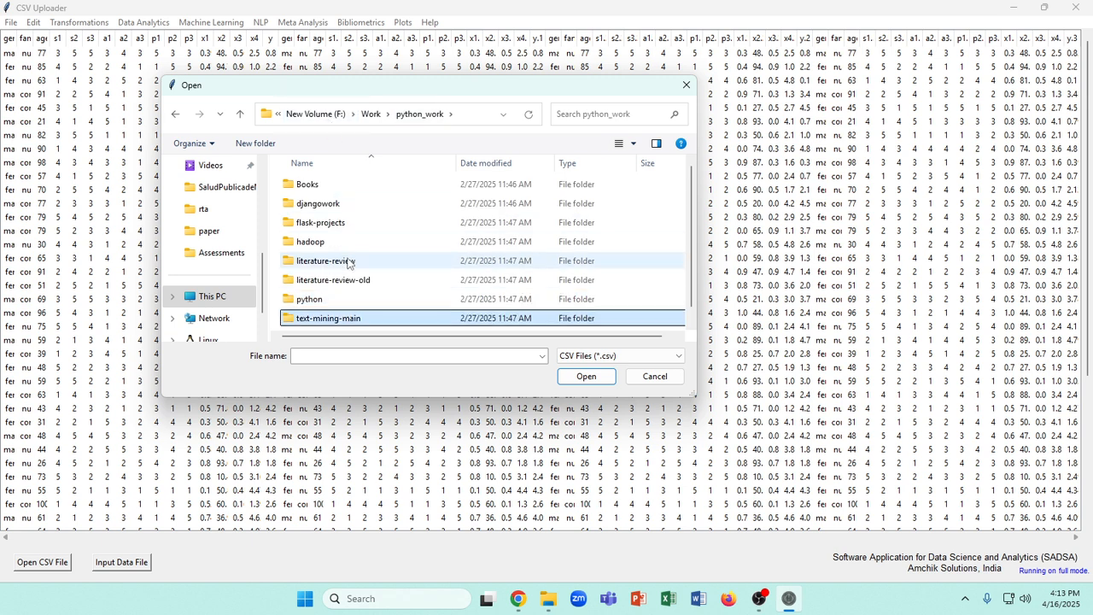
{"action": "key", "text": "Down"}
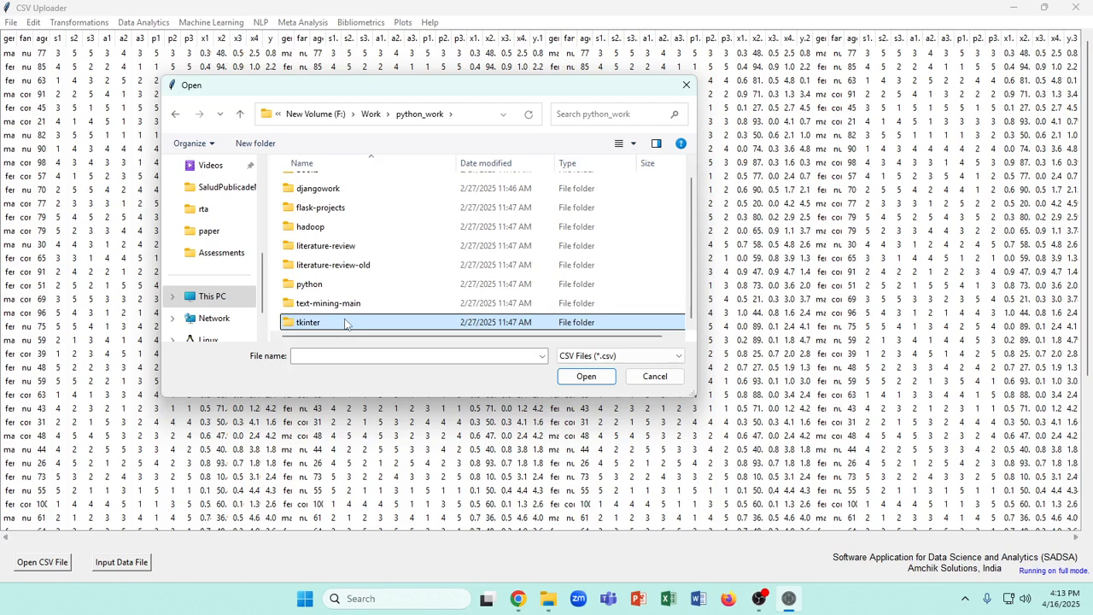
{"action": "double_click", "coordinate": [347, 322]}
{"action": "double_click", "coordinate": [309, 185]}
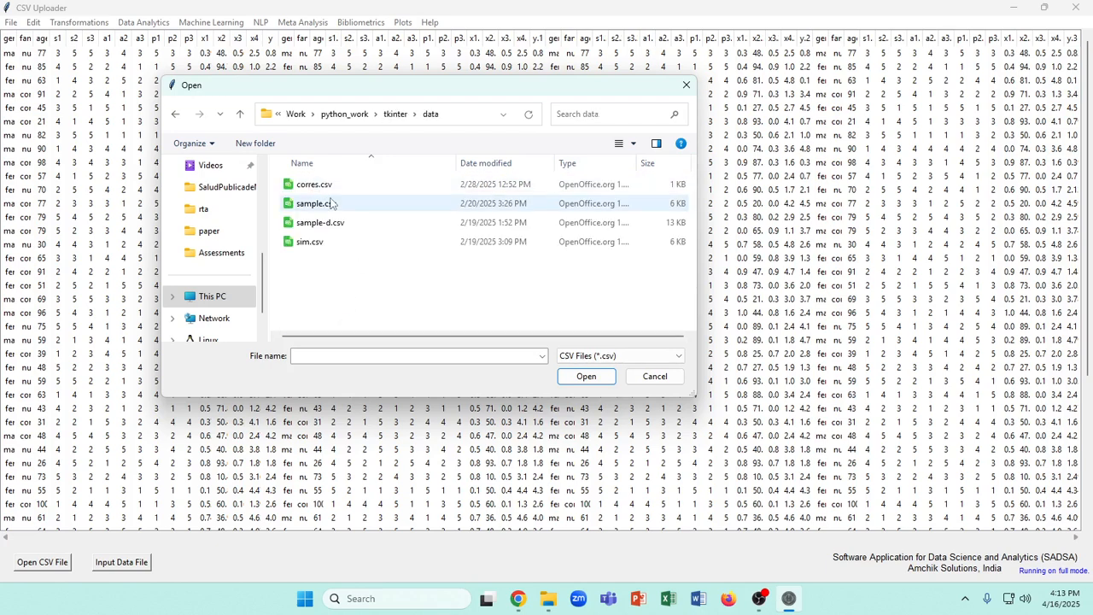
{"action": "left_click", "coordinate": [333, 205]}
{"action": "left_click", "coordinate": [586, 376]}
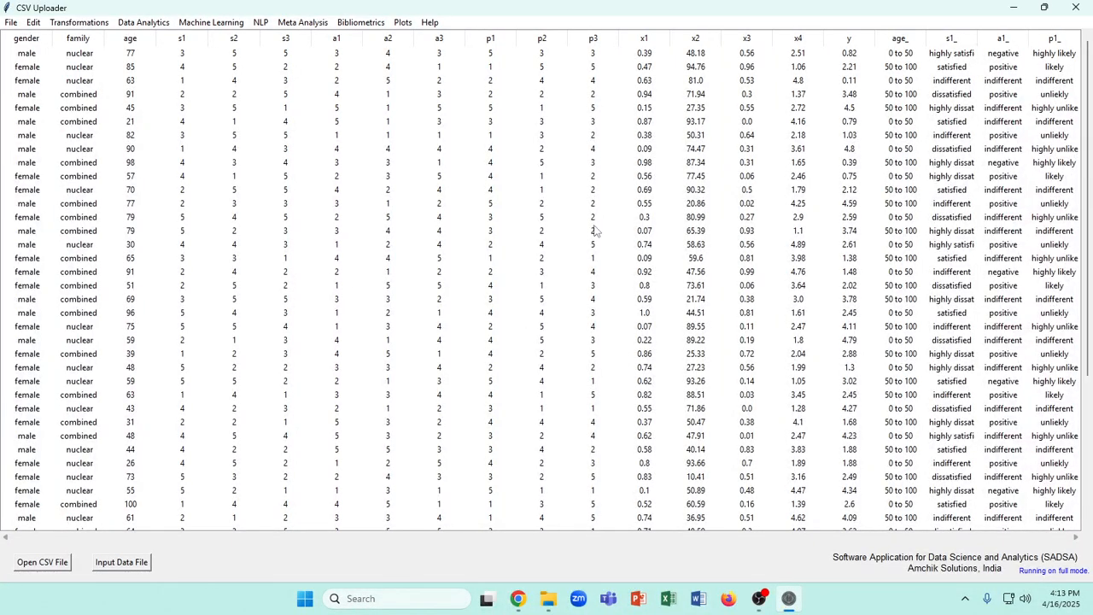
Show the dataset's feature information, examine the column names of the s, a and p item groups, and close the report
{"action": "left_click", "coordinate": [40, 23]}
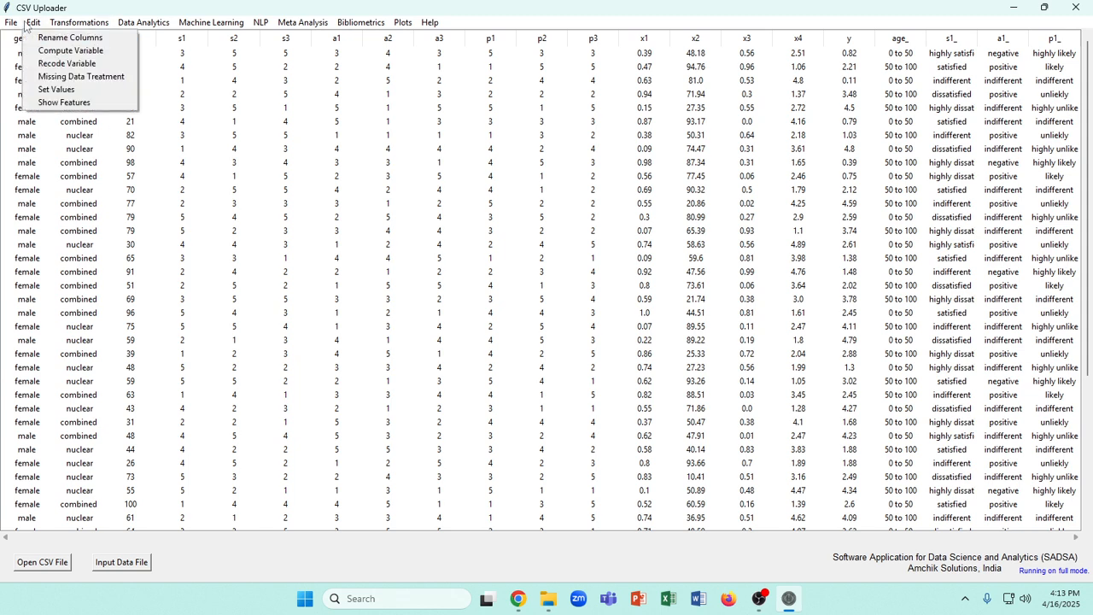
{"action": "left_click", "coordinate": [64, 102]}
{"action": "left_click_drag", "start_coordinate": [203, 178], "coordinate": [190, 167]}
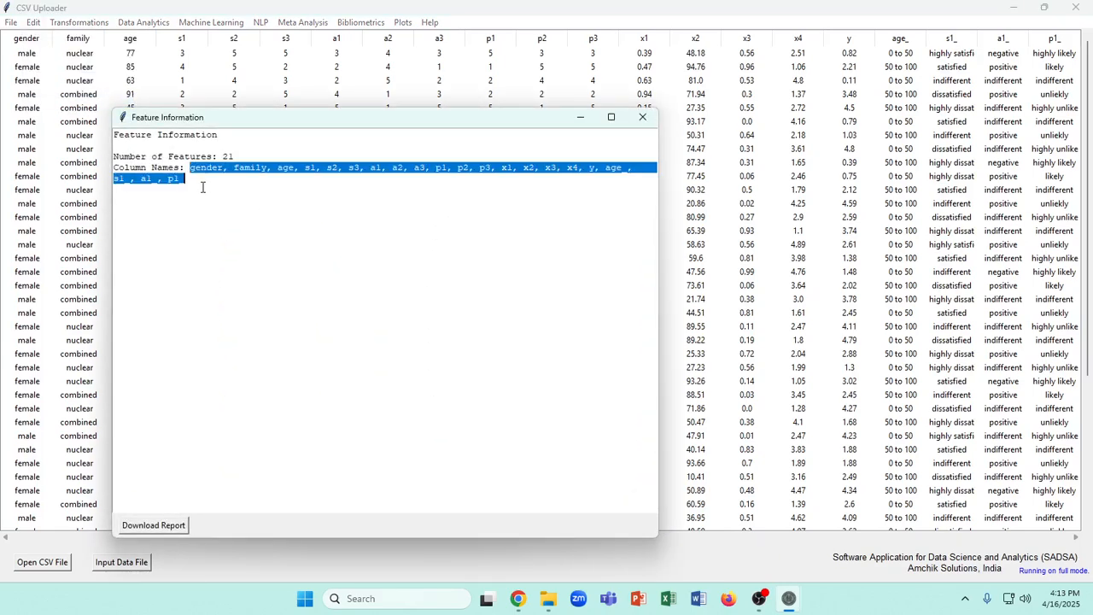
{"action": "left_click", "coordinate": [309, 169]}
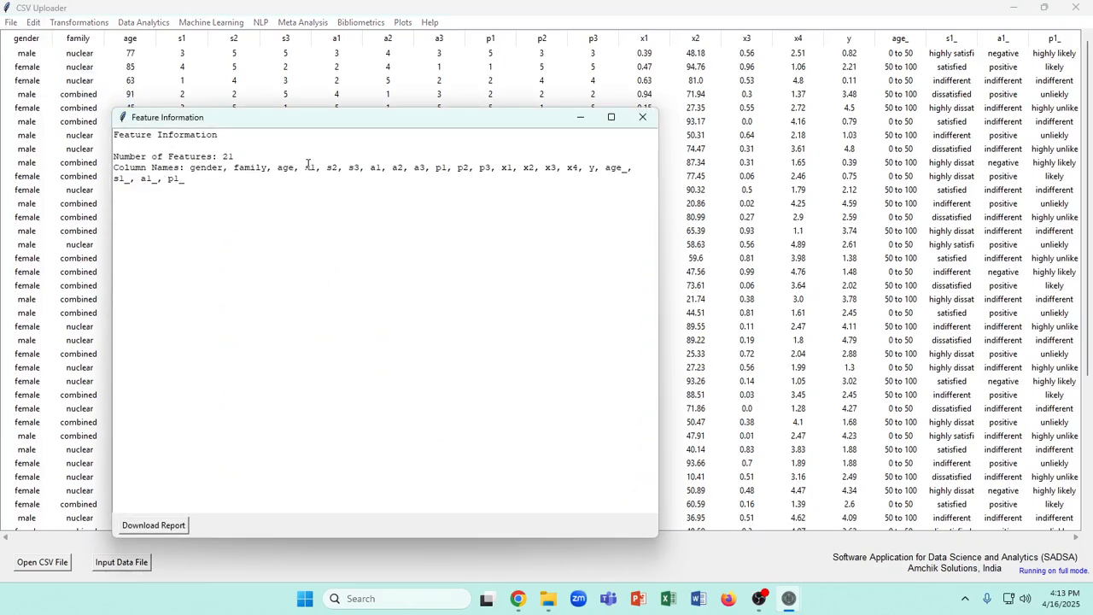
{"action": "left_click_drag", "start_coordinate": [305, 167], "coordinate": [361, 172]}
{"action": "left_click_drag", "start_coordinate": [370, 168], "coordinate": [491, 168]}
{"action": "left_click", "coordinate": [436, 168]}
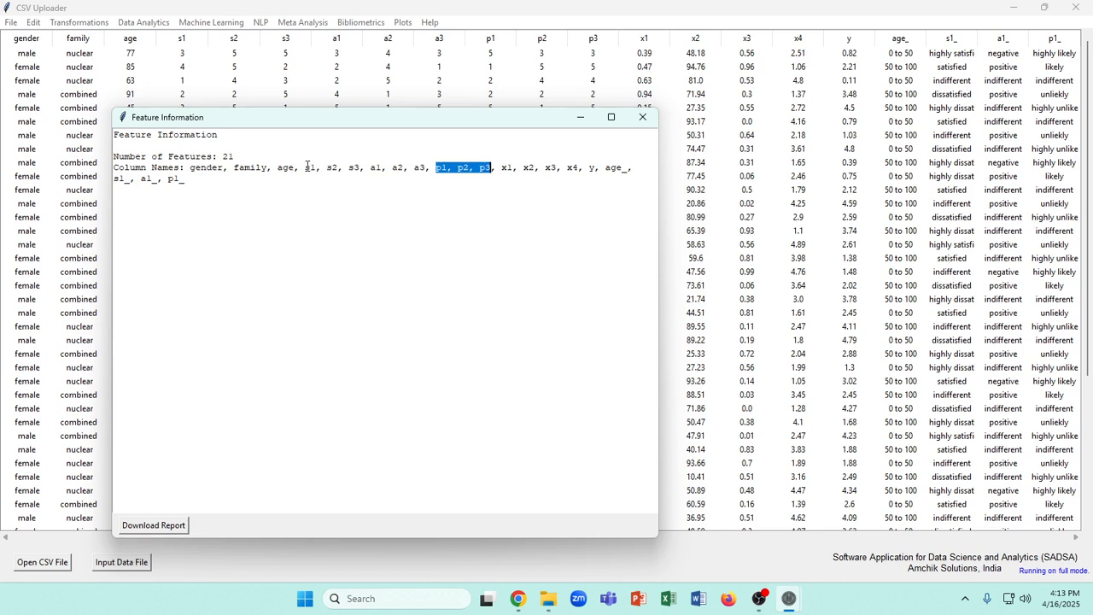
{"action": "left_click_drag", "start_coordinate": [307, 168], "coordinate": [492, 167]}
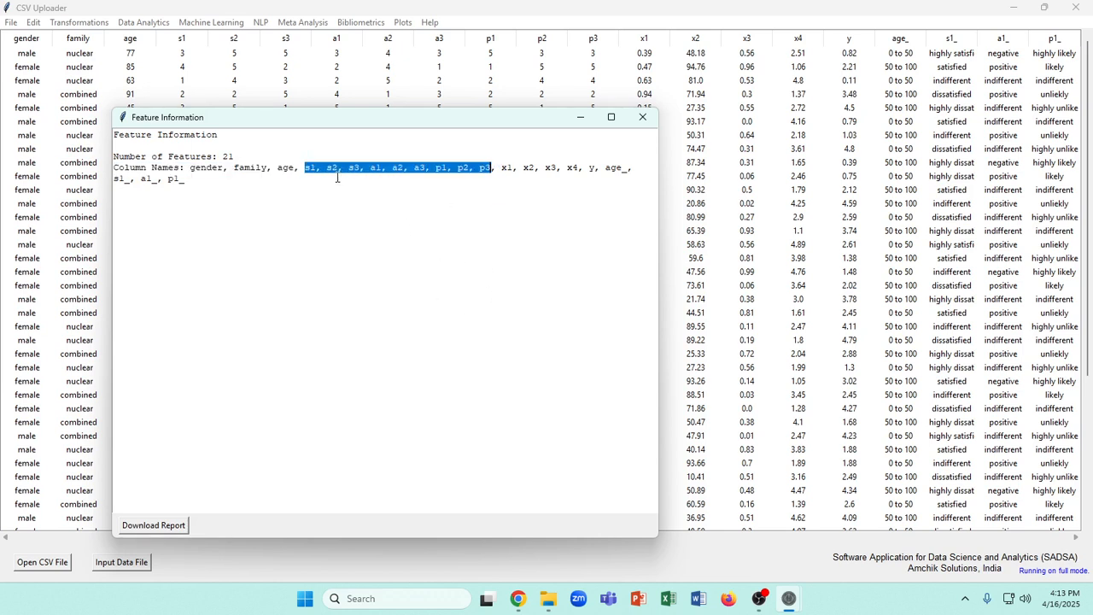
{"action": "left_click", "coordinate": [309, 170]}
{"action": "left_click_drag", "start_coordinate": [310, 170], "coordinate": [359, 169]}
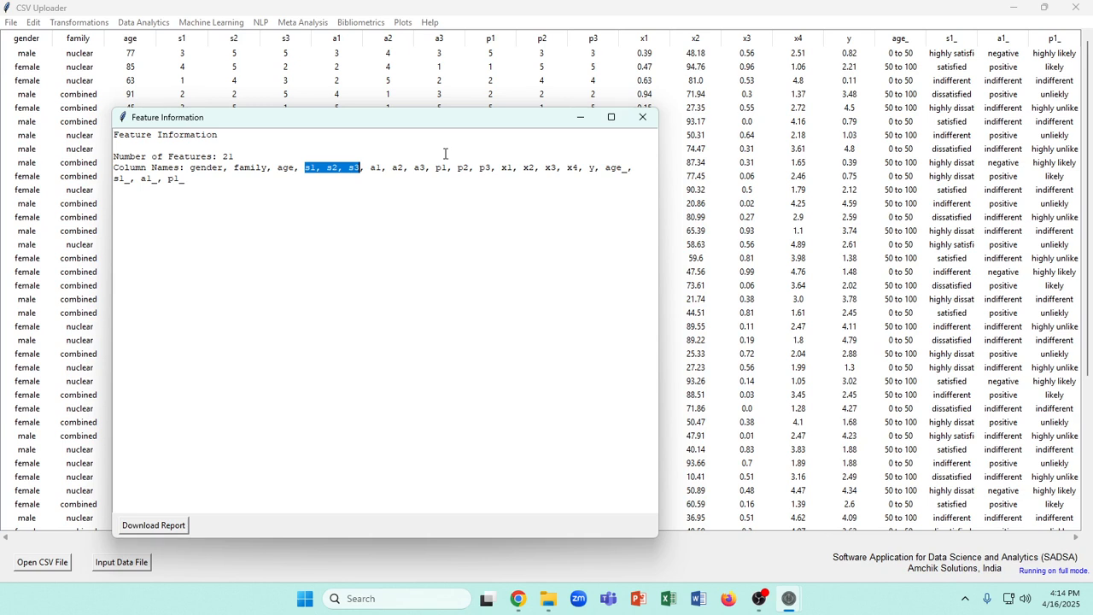
{"action": "left_click_drag", "start_coordinate": [371, 168], "coordinate": [492, 167]}
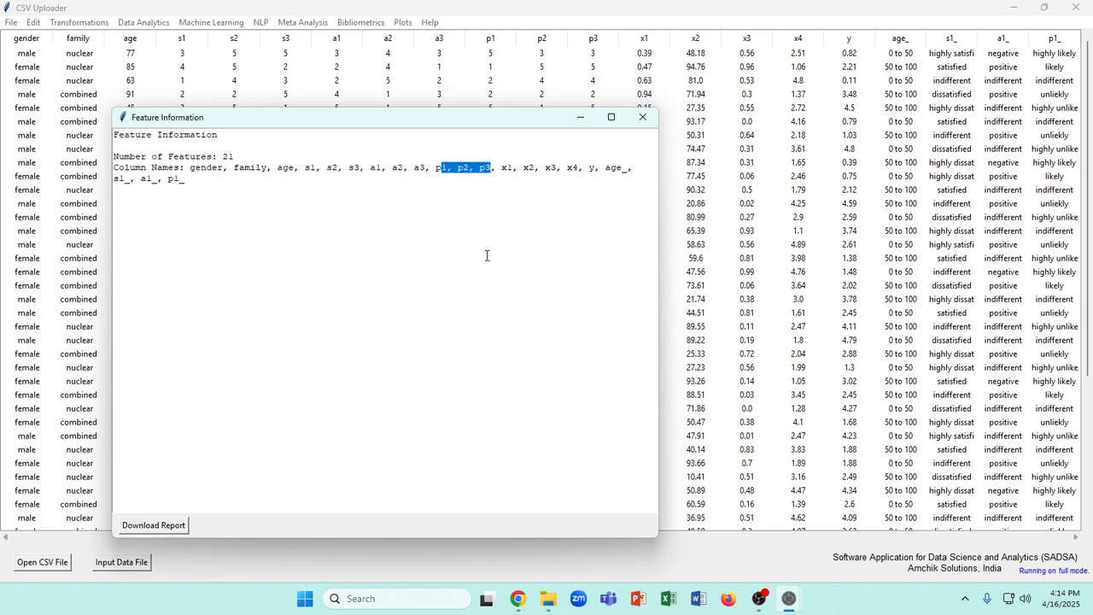
{"action": "left_click", "coordinate": [642, 116]}
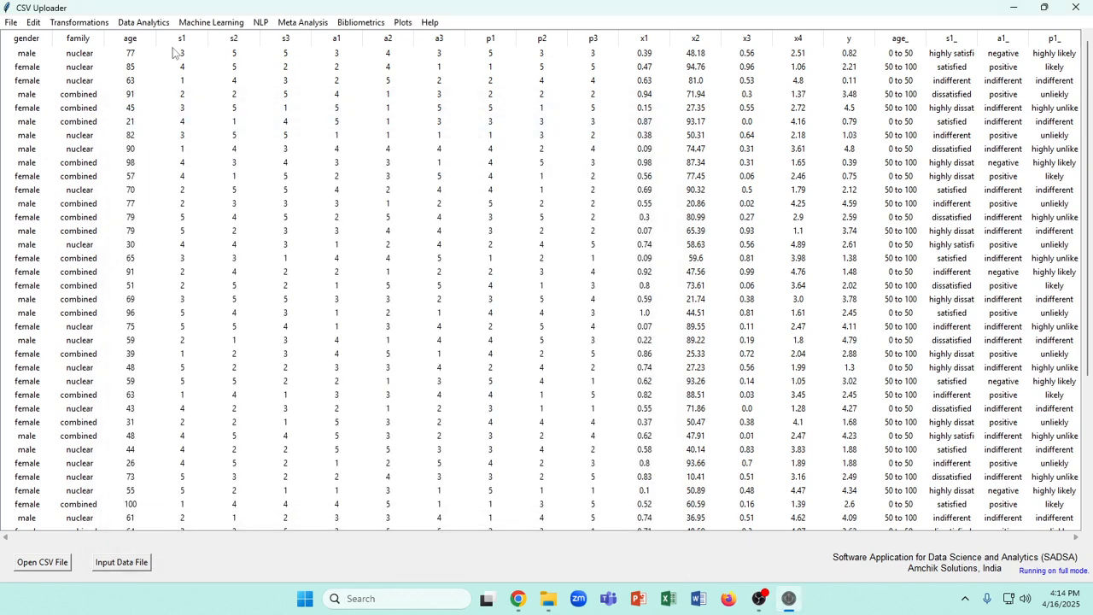
Run an Exploratory Factor Analysis on the numeric variables s1, s2, s3, a1, a2, a3, p1, p2, p3
{"action": "left_click", "coordinate": [145, 23]}
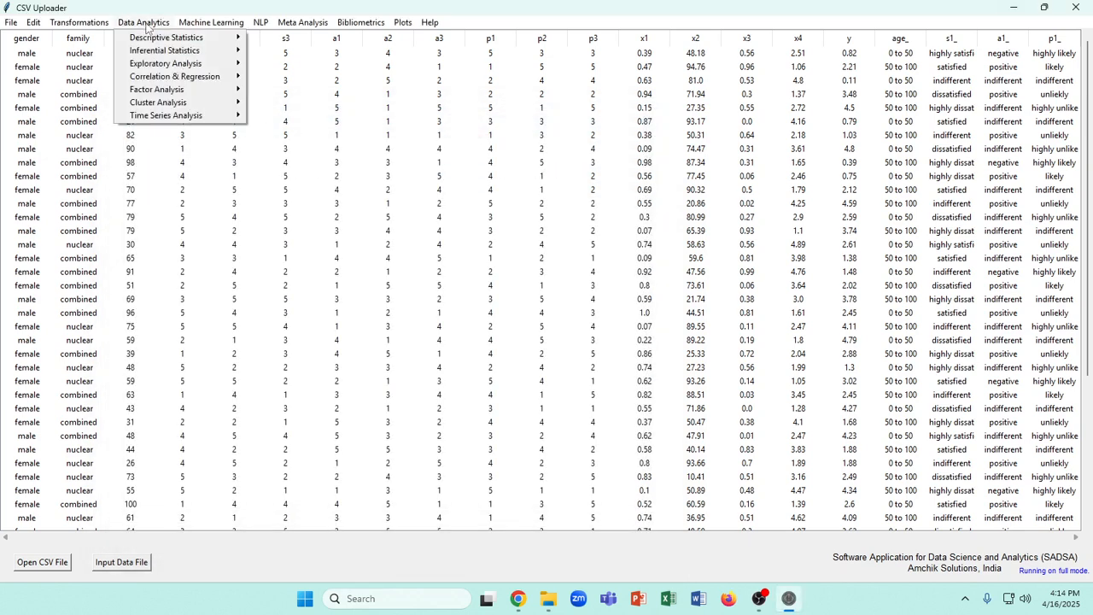
{"action": "mouse_move", "coordinate": [163, 89]}
{"action": "left_click", "coordinate": [304, 90]}
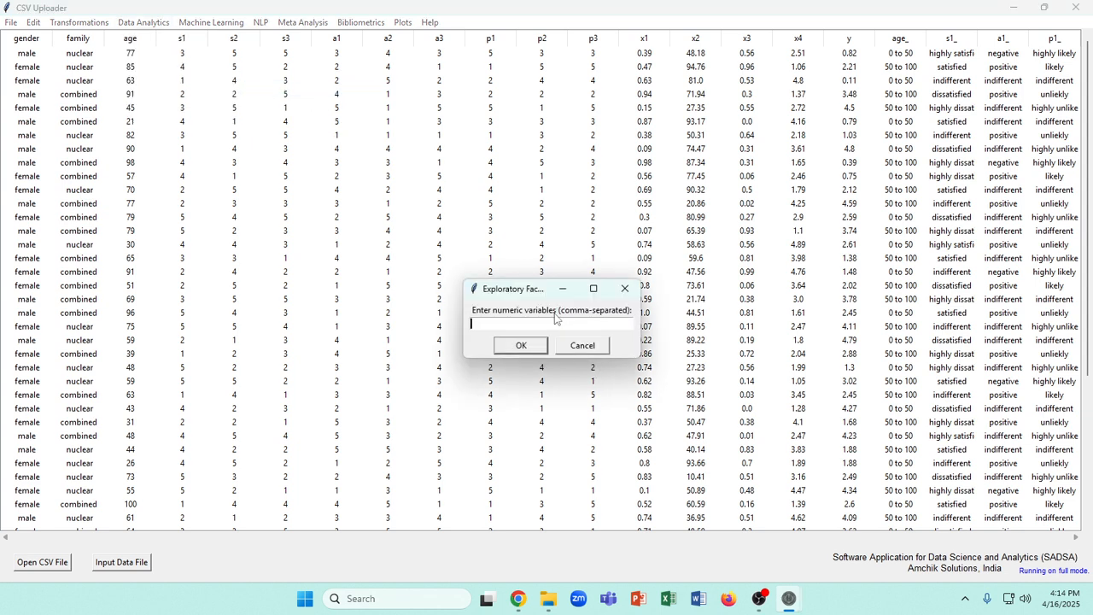
{"action": "type", "text": "s1, s2, s3, a1, a2, a3, p1, p2, p3"}
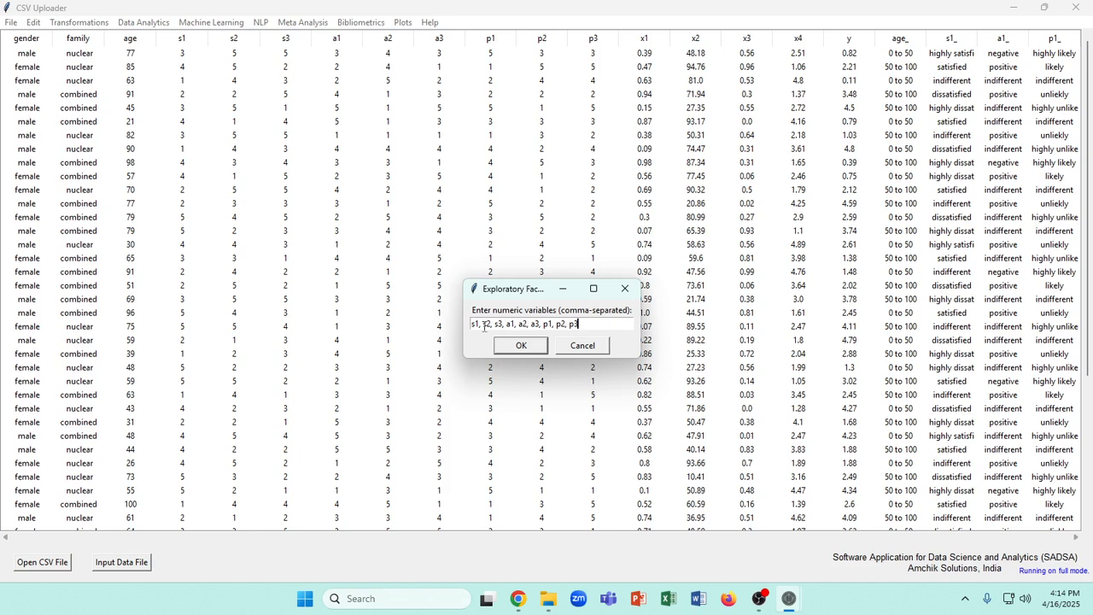
{"action": "left_click", "coordinate": [532, 347]}
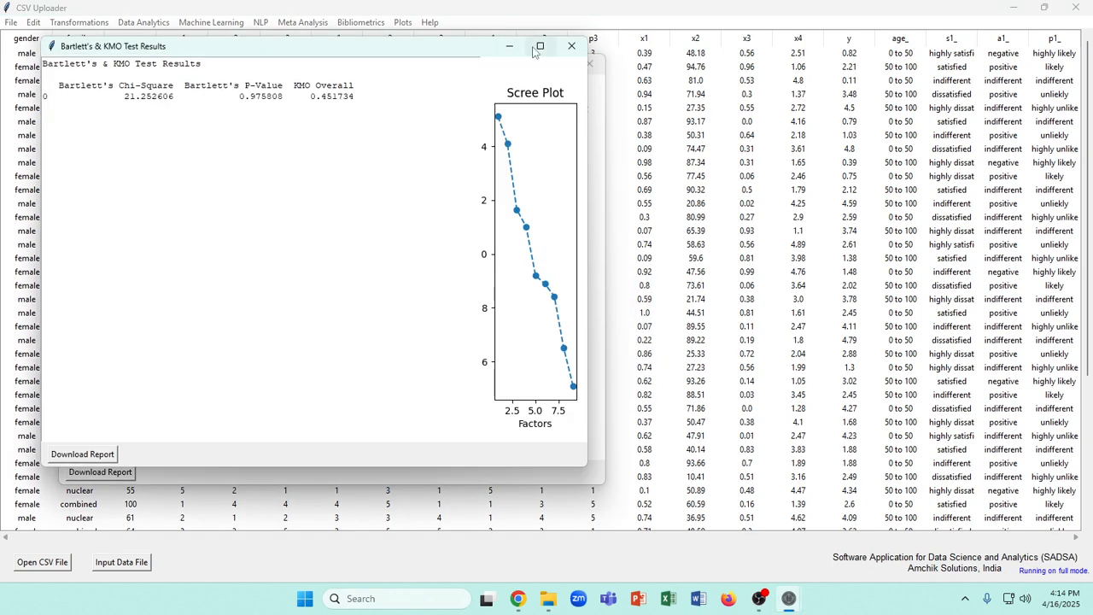
Examine the Bartlett's chi-square, p-value and KMO results and the enlarged scree plot, and close that results window
{"action": "left_click_drag", "start_coordinate": [444, 48], "coordinate": [556, 90]}
{"action": "left_click_drag", "start_coordinate": [166, 119], "coordinate": [287, 116]}
{"action": "left_click", "coordinate": [275, 131]}
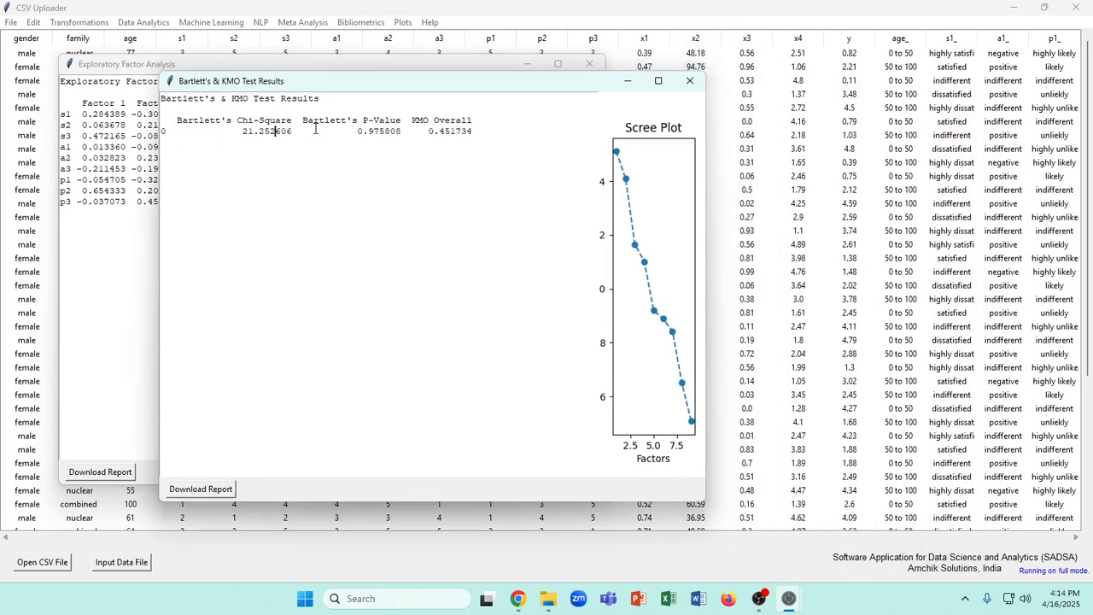
{"action": "left_click_drag", "start_coordinate": [308, 117], "coordinate": [492, 129]}
{"action": "left_click_drag", "start_coordinate": [357, 132], "coordinate": [402, 132]}
{"action": "left_click_drag", "start_coordinate": [243, 131], "coordinate": [398, 130]}
{"action": "left_click", "coordinate": [379, 131]}
{"action": "left_click_drag", "start_coordinate": [359, 132], "coordinate": [398, 135]}
{"action": "left_click_drag", "start_coordinate": [430, 131], "coordinate": [467, 133]}
{"action": "left_click", "coordinate": [658, 81]}
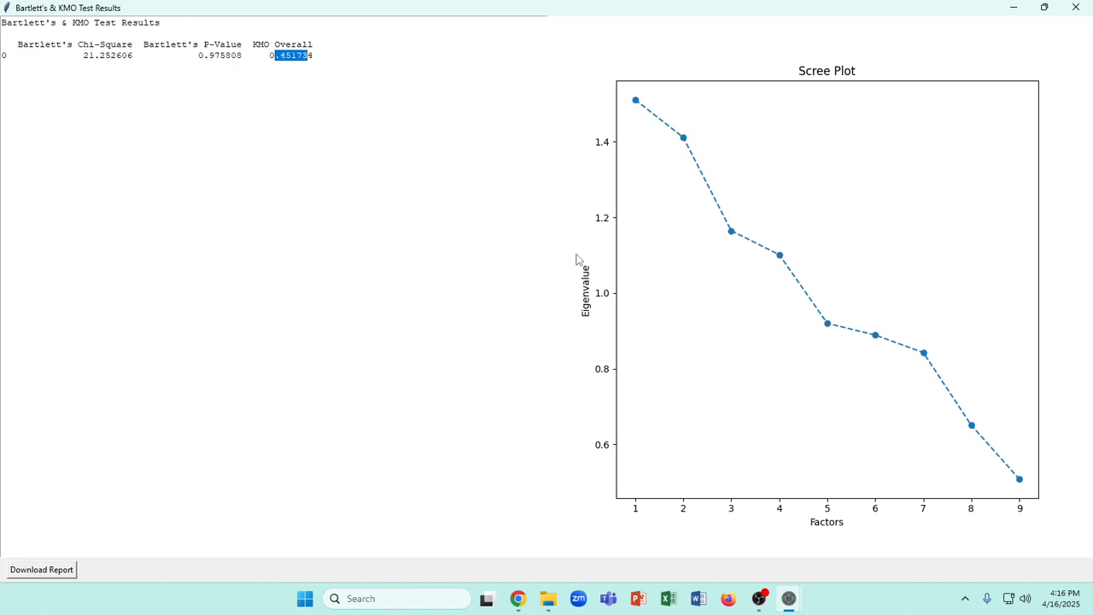
{"action": "left_click", "coordinate": [1077, 7]}
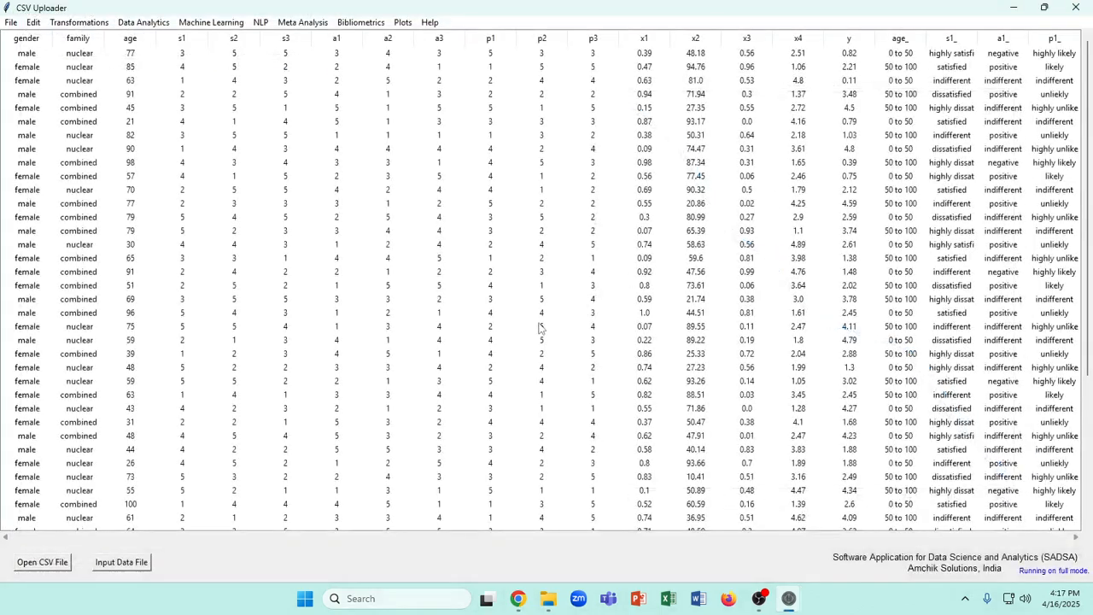
Bring up the factor loadings window and examine the Factor 1 and Factor 2 loadings of the s, a and p items
{"action": "mouse_move", "coordinate": [789, 609]}
{"action": "left_click", "coordinate": [868, 538]}
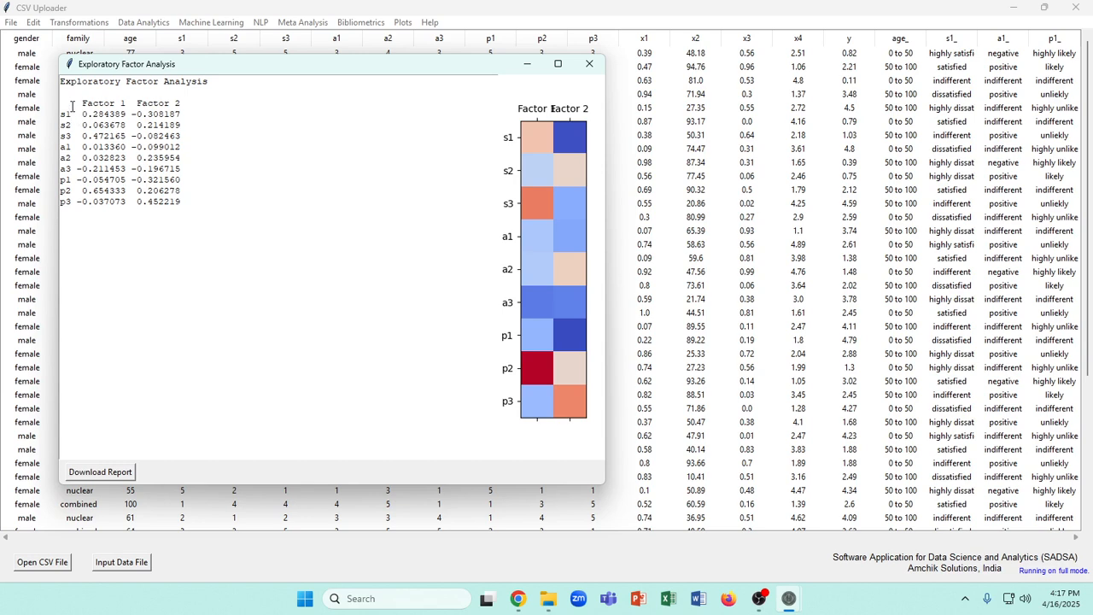
{"action": "left_click_drag", "start_coordinate": [73, 103], "coordinate": [175, 203]}
{"action": "left_click", "coordinate": [103, 146]}
{"action": "left_click_drag", "start_coordinate": [61, 115], "coordinate": [117, 114]}
{"action": "left_click", "coordinate": [98, 124]}
{"action": "left_click_drag", "start_coordinate": [62, 146], "coordinate": [124, 159]}
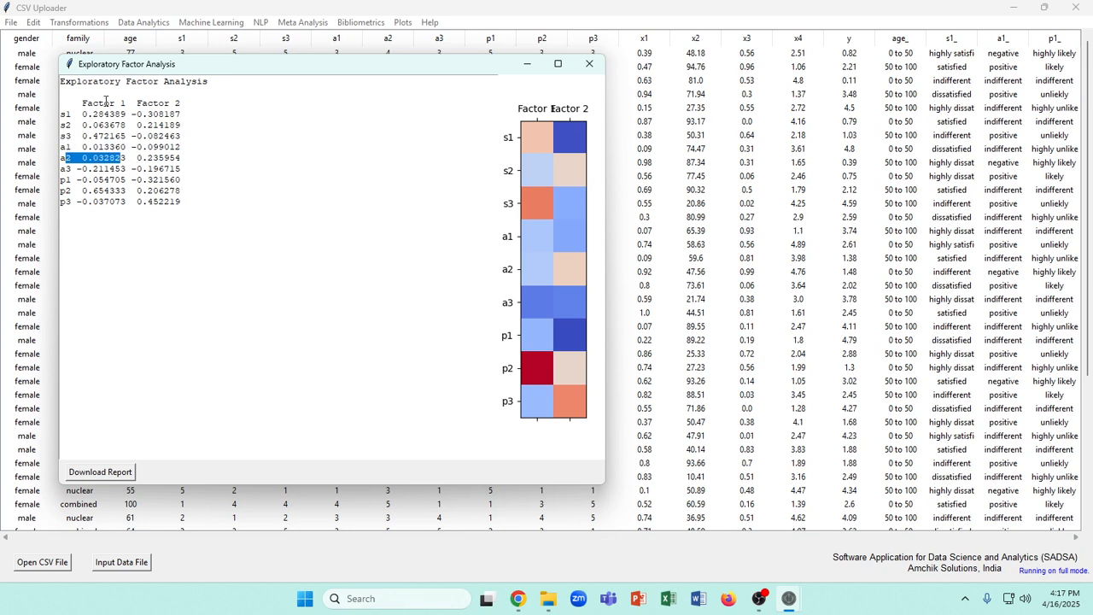
{"action": "left_click_drag", "start_coordinate": [92, 104], "coordinate": [114, 104]}
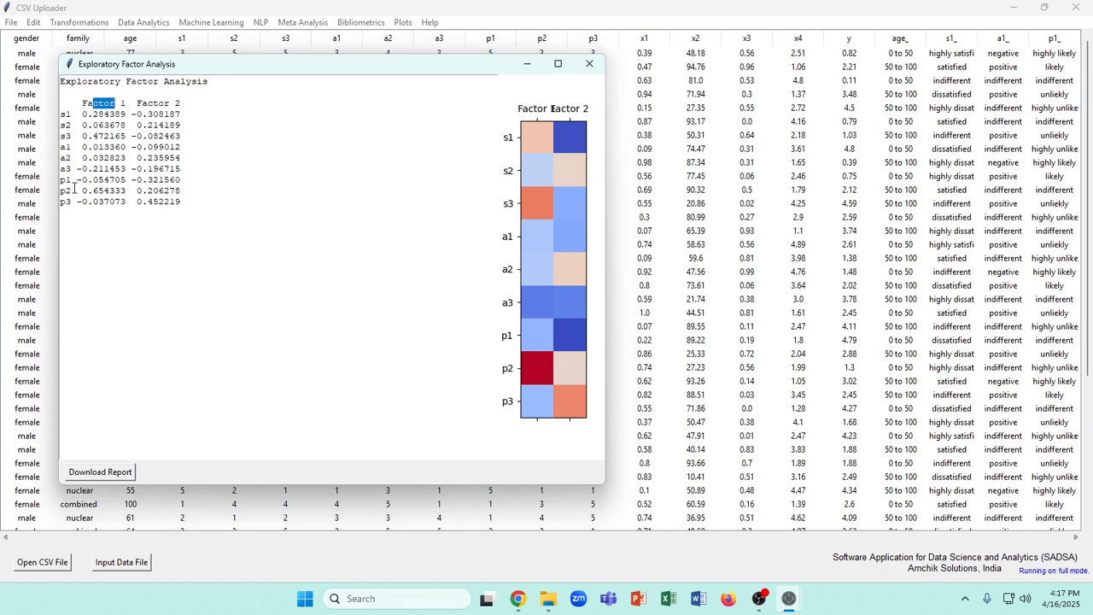
{"action": "left_click_drag", "start_coordinate": [62, 170], "coordinate": [67, 170]}
{"action": "double_click", "coordinate": [67, 114]}
{"action": "left_click_drag", "start_coordinate": [87, 114], "coordinate": [125, 114]}
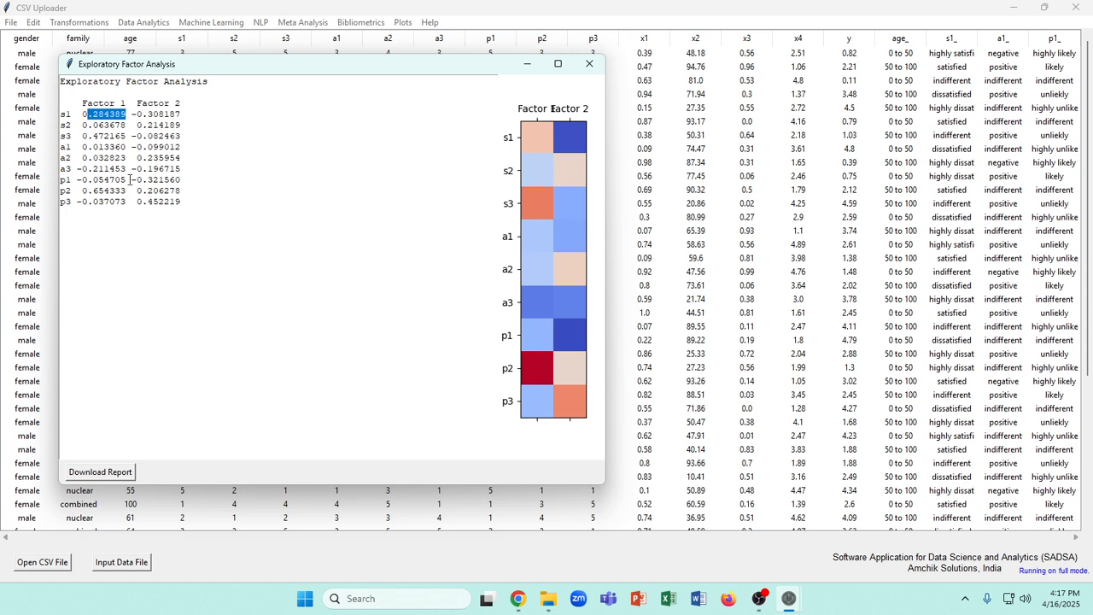
{"action": "left_click_drag", "start_coordinate": [71, 124], "coordinate": [120, 126]}
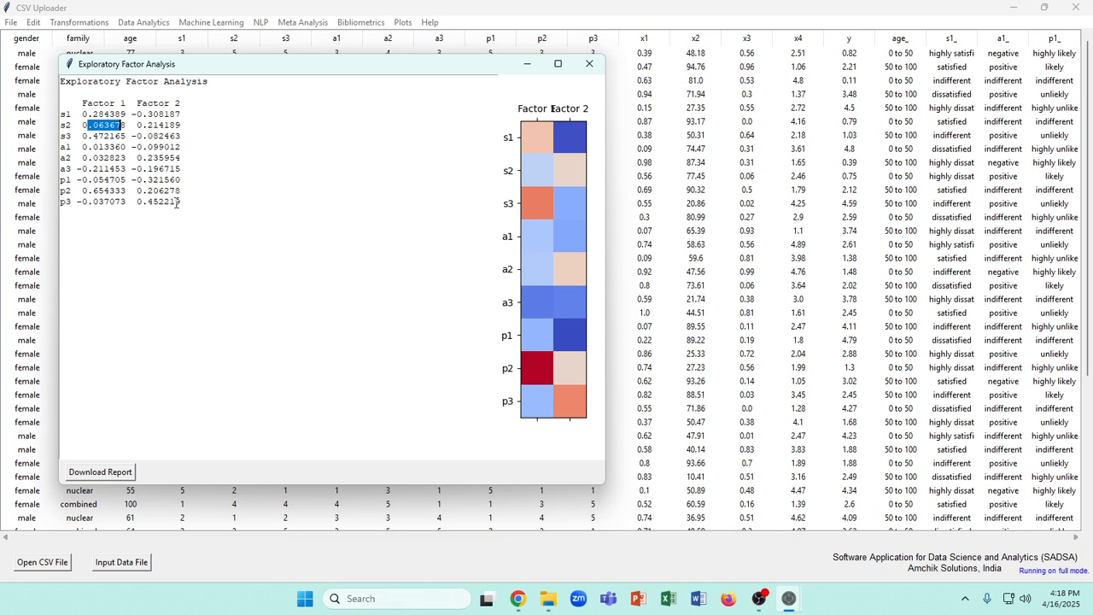
Copy the entire Exploratory Factor Analysis loadings report and open chatgpt.com in a new Chrome tab
{"action": "left_click_drag", "start_coordinate": [195, 202], "coordinate": [84, 70]}
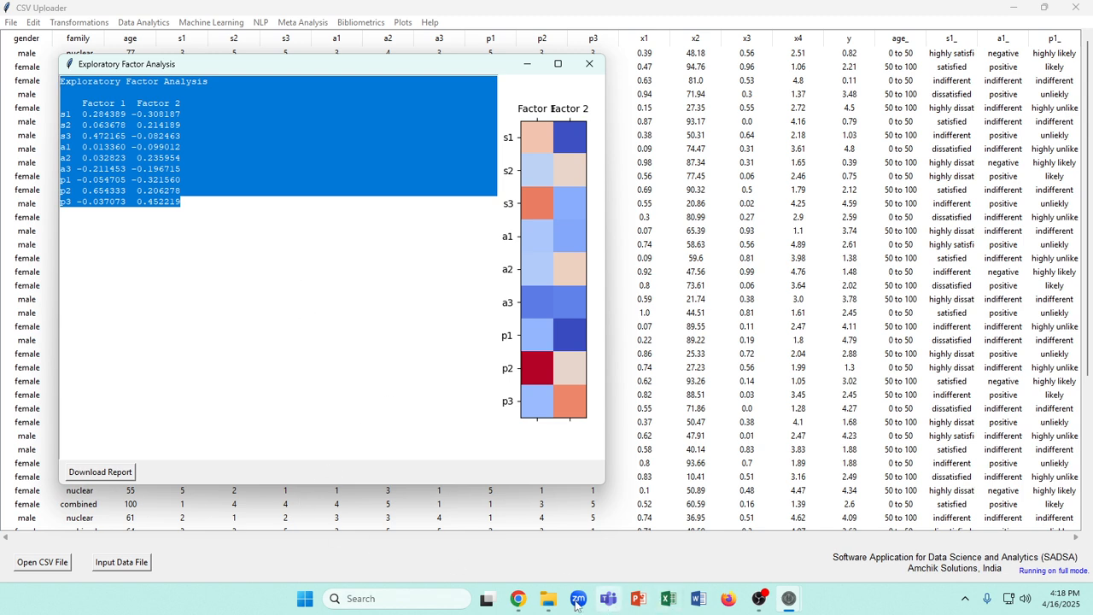
{"action": "left_click", "coordinate": [517, 598]}
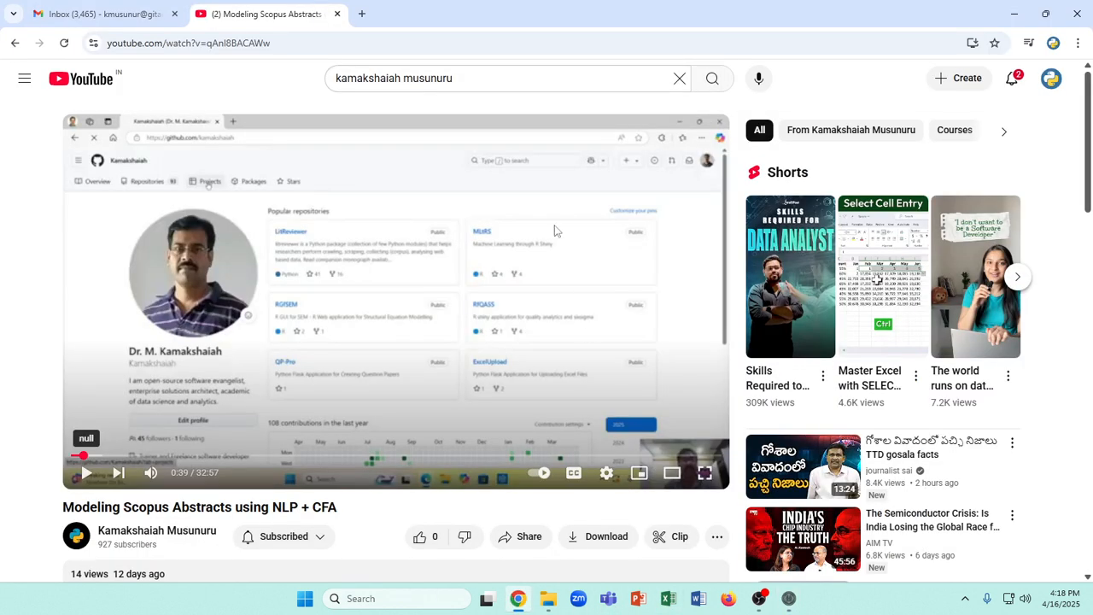
{"action": "left_click", "coordinate": [360, 16]}
{"action": "type", "text": "cha"}
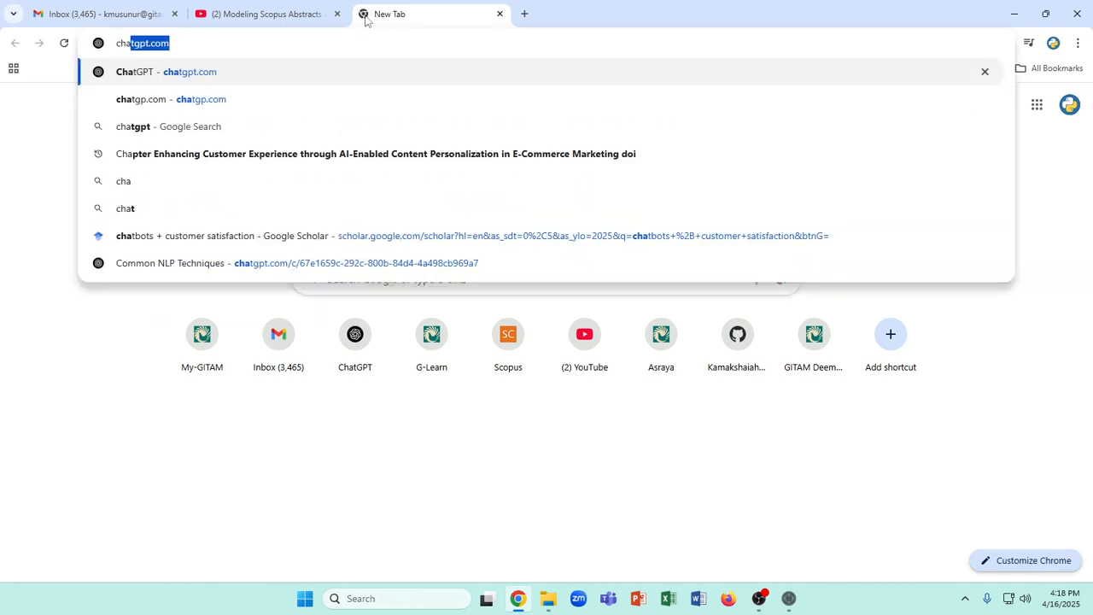
{"action": "type", "text": "tgpt.com"}
{"action": "key", "text": "Return"}
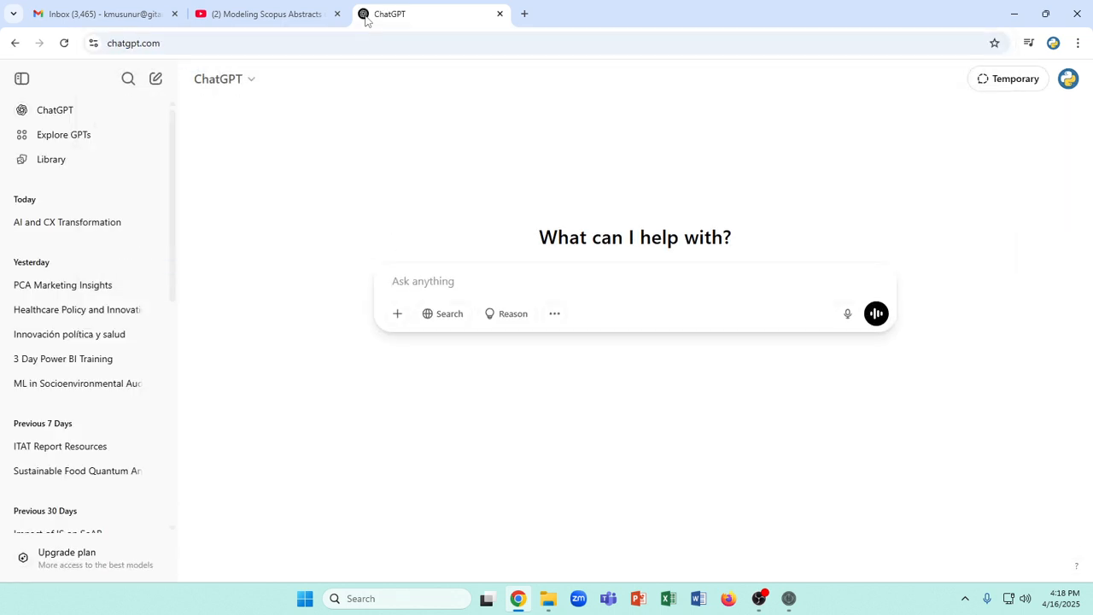
Paste the loadings report into a new ChatGPT prompt, add "interpret results" and submit it
{"action": "key", "text": "ctrl+v"}
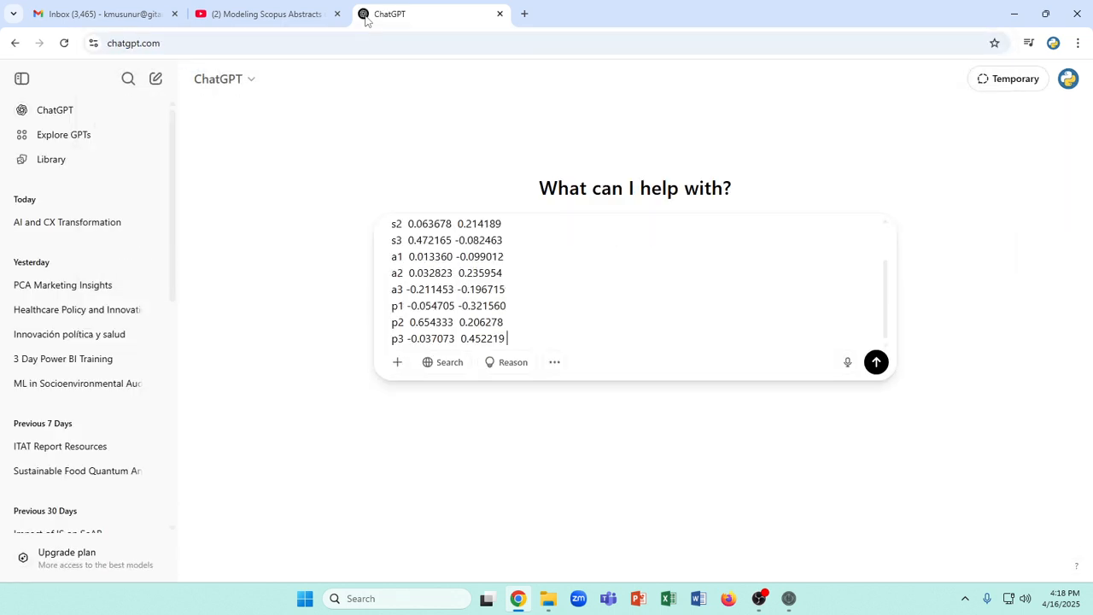
{"action": "type", "text": "the"}
{"action": "key", "text": "BackSpace"}
{"action": "key", "text": "BackSpace"}
{"action": "key", "text": "BackSpace"}
{"action": "type", "text": "interpret results"}
{"action": "key", "text": "Return"}
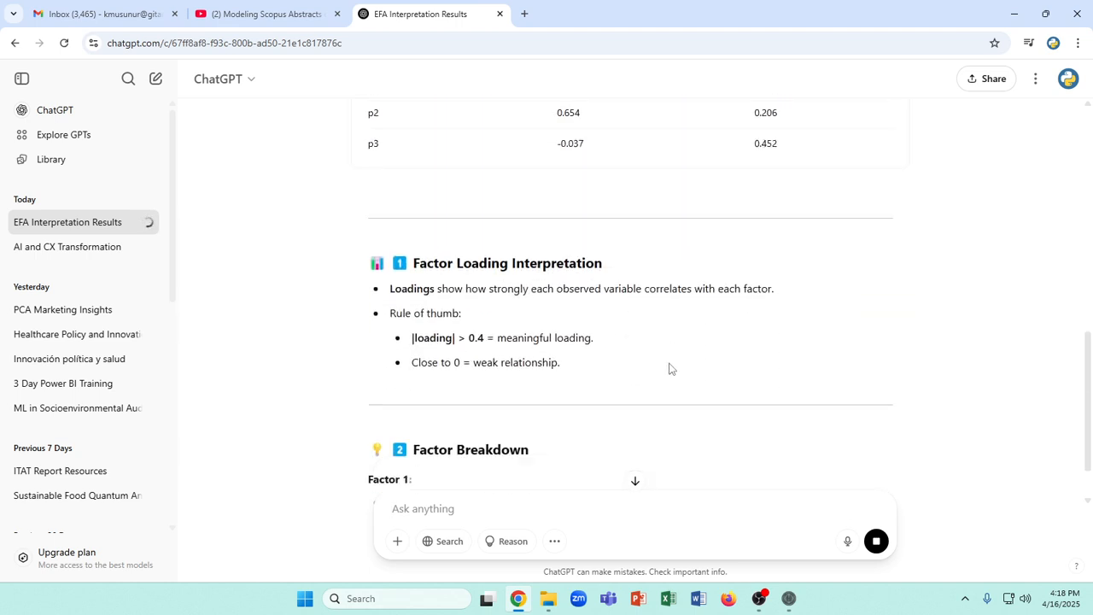
Examine the loading rule of thumb and the strongest Factor 1 loadings, p2 and s3, in the ChatGPT answer
{"action": "scroll", "coordinate": [673, 369], "scroll_direction": "down", "scroll_amount": 2}
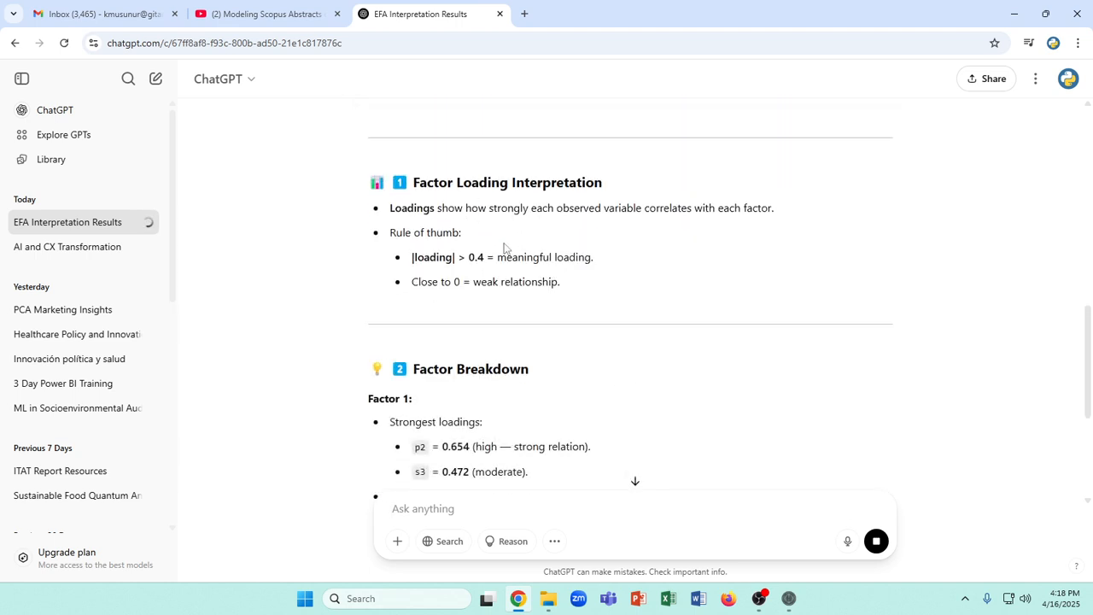
{"action": "left_click_drag", "start_coordinate": [423, 257], "coordinate": [439, 282]}
{"action": "scroll", "coordinate": [561, 359], "scroll_direction": "down", "scroll_amount": 3}
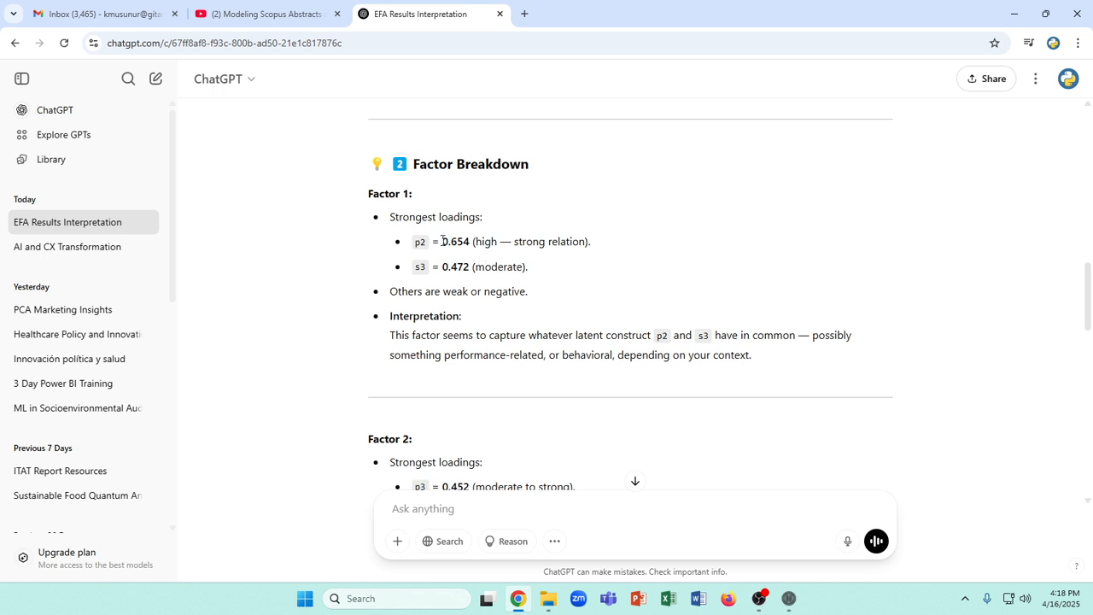
{"action": "double_click", "coordinate": [447, 242]}
{"action": "left_click_drag", "start_coordinate": [441, 266], "coordinate": [421, 243]}
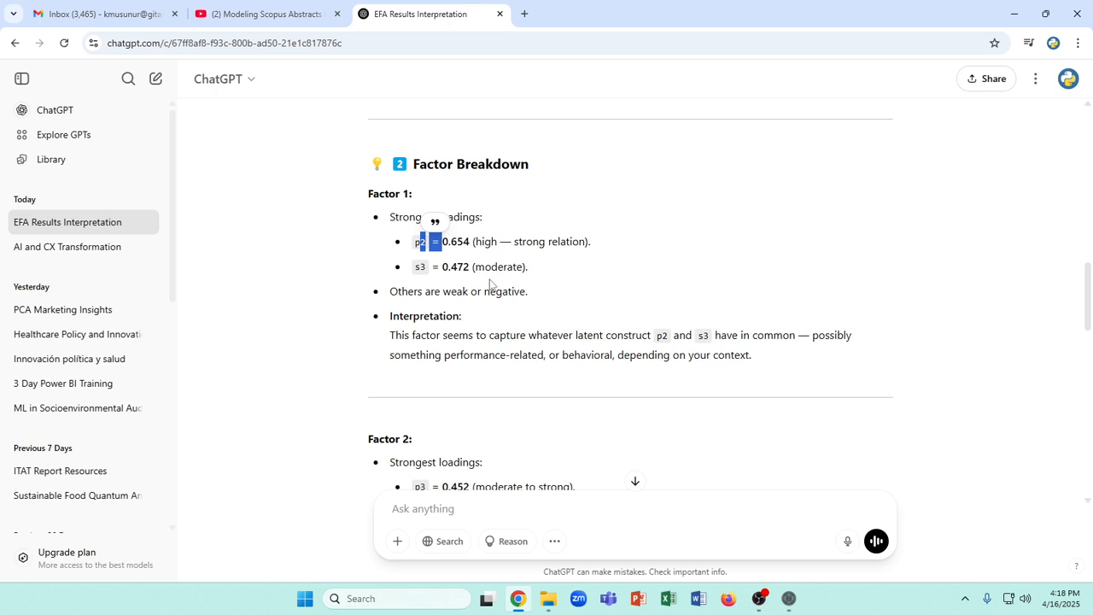
{"action": "double_click", "coordinate": [420, 244]}
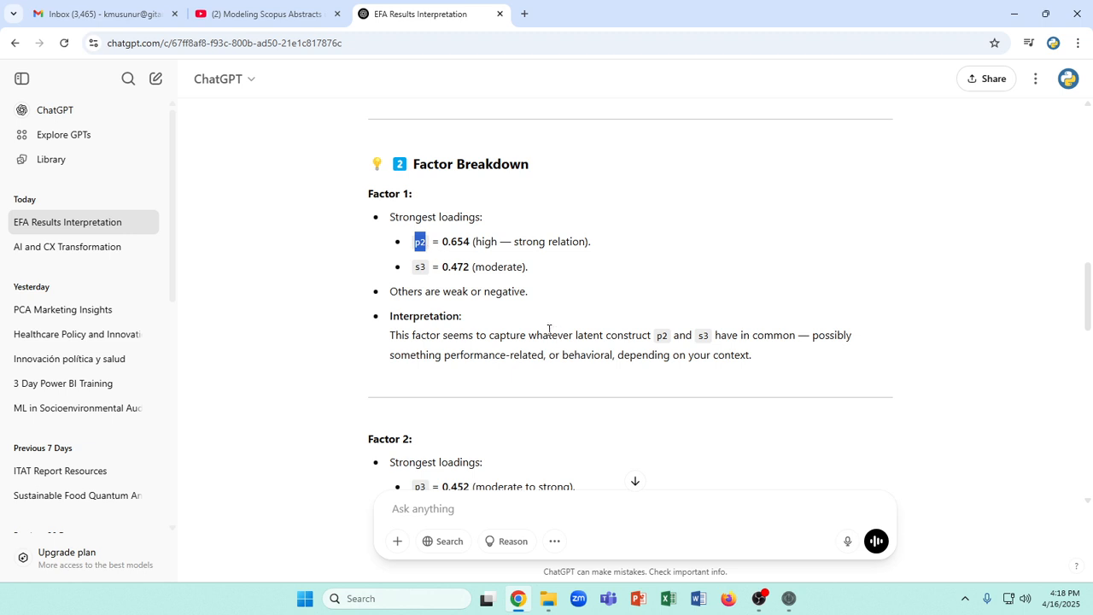
{"action": "double_click", "coordinate": [419, 268]}
Examine the strongest Factor 2 loadings listed for p3, a2 and s2 in the ChatGPT answer
{"action": "scroll", "coordinate": [488, 295], "scroll_direction": "down", "scroll_amount": 3}
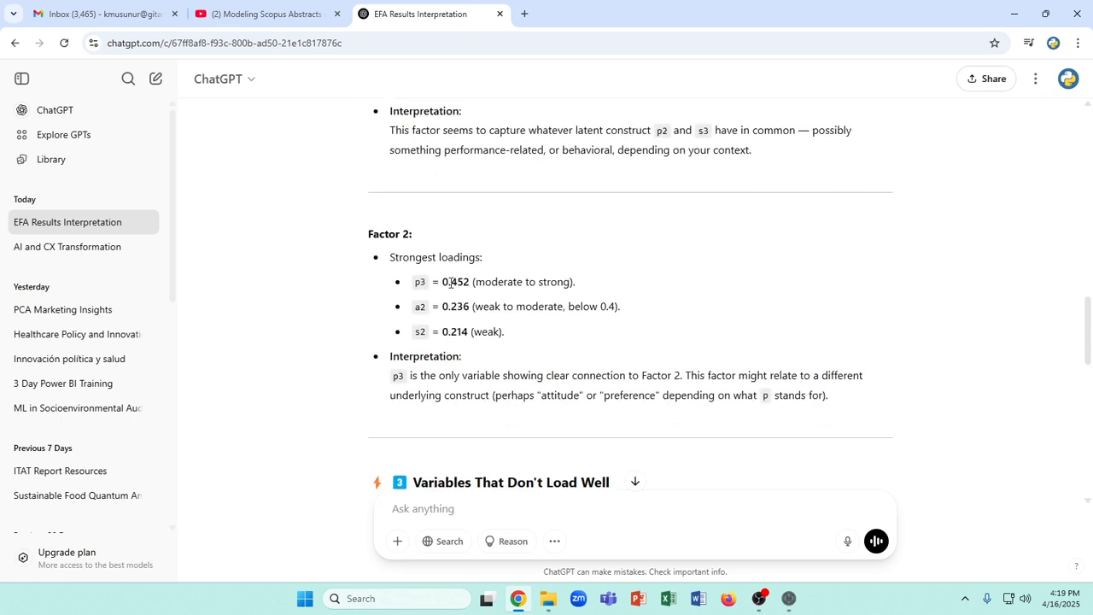
{"action": "left_click_drag", "start_coordinate": [421, 282], "coordinate": [494, 332]}
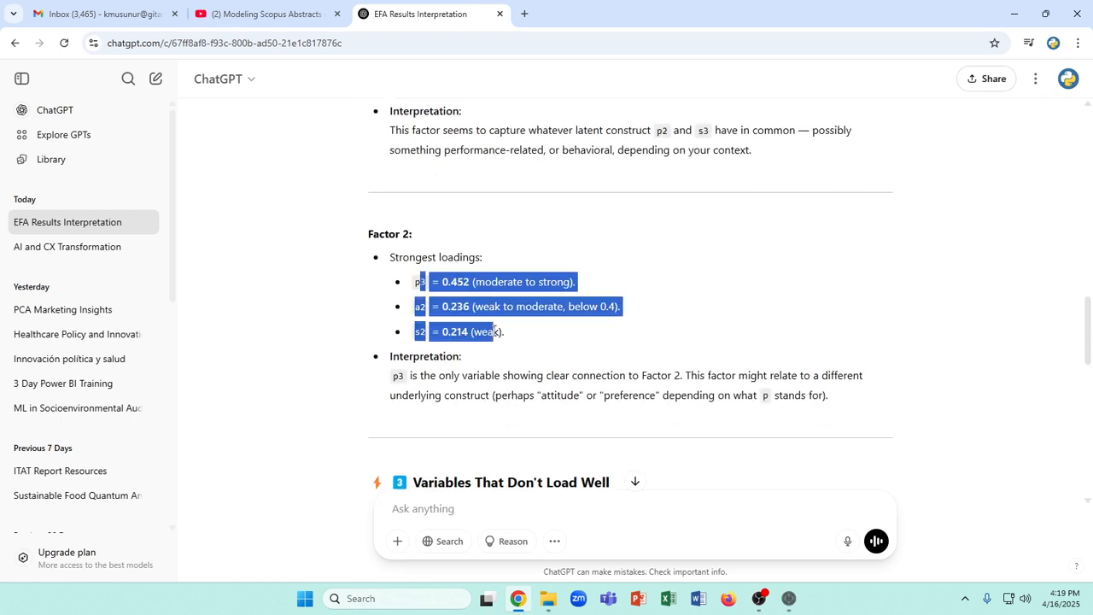
{"action": "left_click", "coordinate": [418, 332]}
{"action": "left_click_drag", "start_coordinate": [416, 332], "coordinate": [439, 308]}
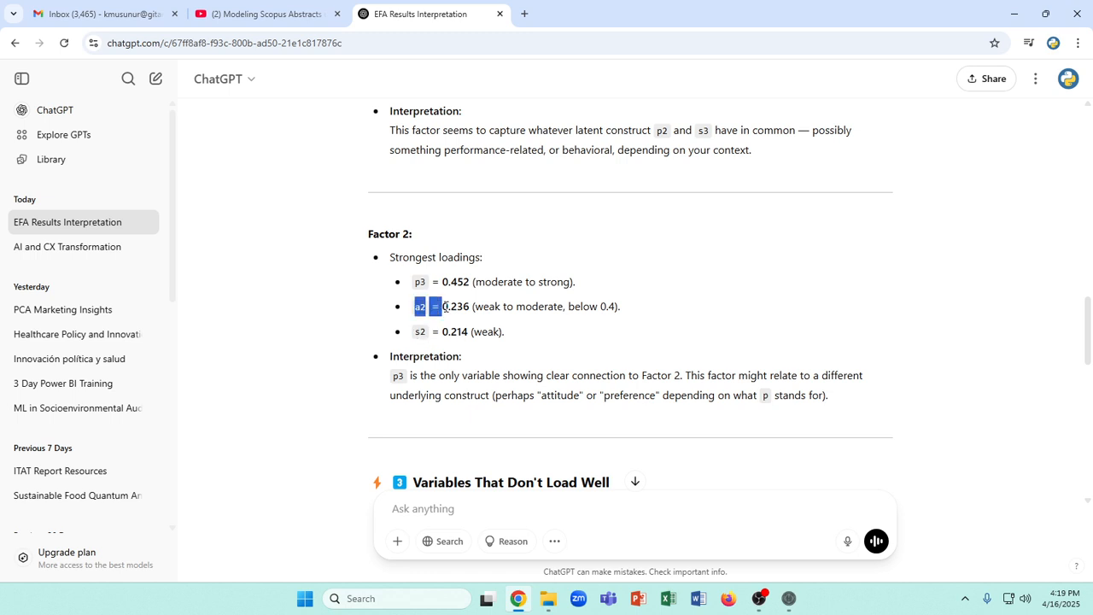
{"action": "left_click", "coordinate": [502, 314]}
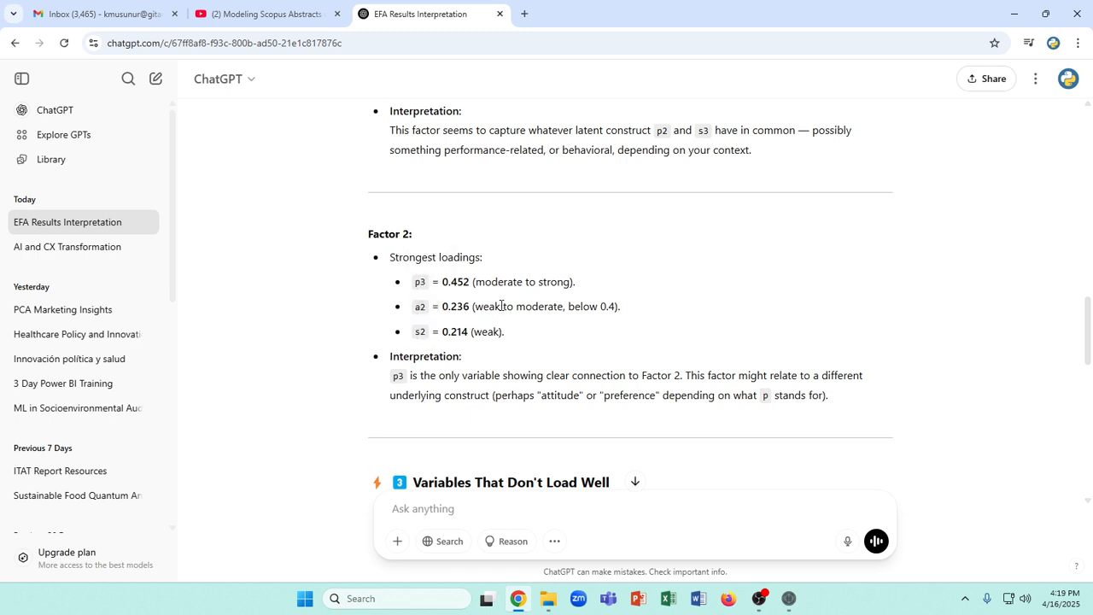
{"action": "left_click_drag", "start_coordinate": [413, 287], "coordinate": [426, 332]}
{"action": "left_click", "coordinate": [420, 328]}
{"action": "left_click", "coordinate": [441, 313]}
{"action": "double_click", "coordinate": [419, 282]}
{"action": "double_click", "coordinate": [420, 308]}
{"action": "double_click", "coordinate": [421, 333]}
Check the section on variables that don't load well, and compare the Factor 1 breakdown with the strength ratings under Factor 2
{"action": "scroll", "coordinate": [584, 417], "scroll_direction": "down", "scroll_amount": 3}
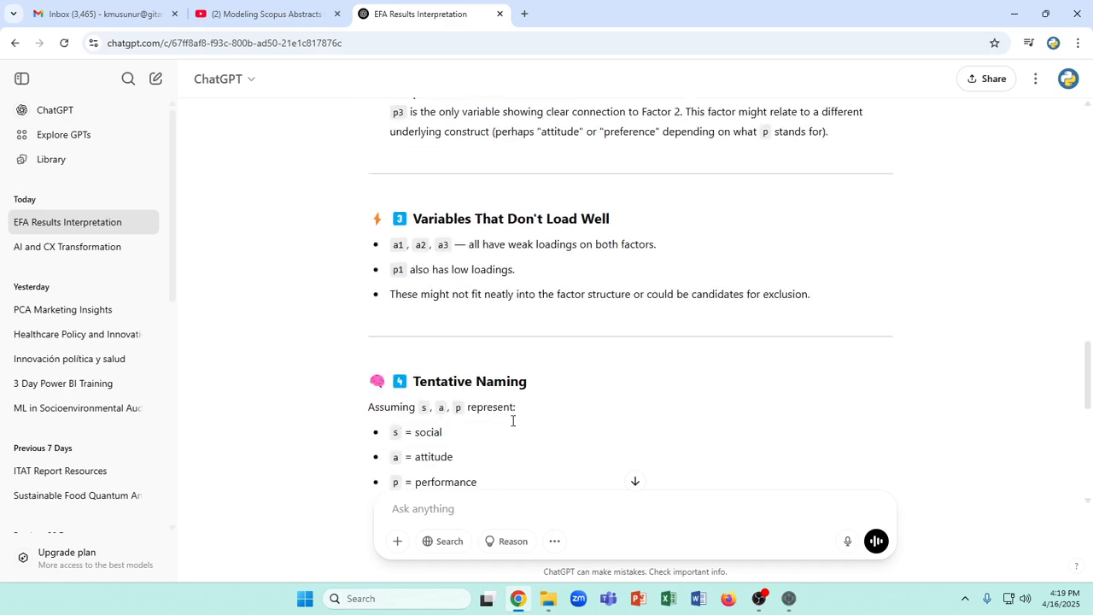
{"action": "scroll", "coordinate": [512, 425], "scroll_direction": "up", "scroll_amount": 3}
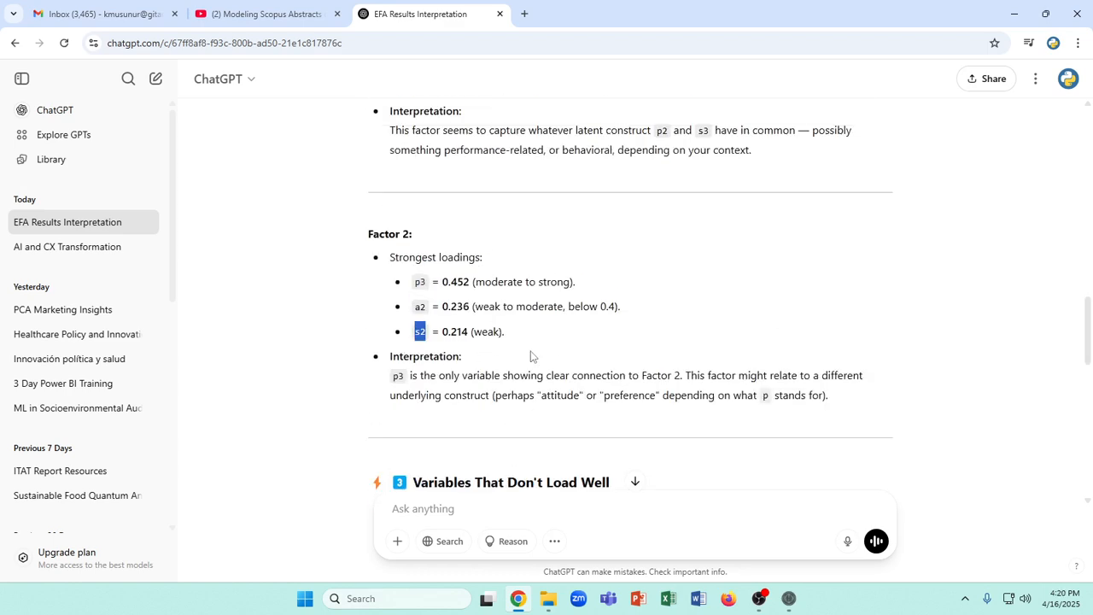
{"action": "scroll", "coordinate": [537, 365], "scroll_direction": "up", "scroll_amount": 1}
{"action": "scroll", "coordinate": [536, 365], "scroll_direction": "up", "scroll_amount": 3}
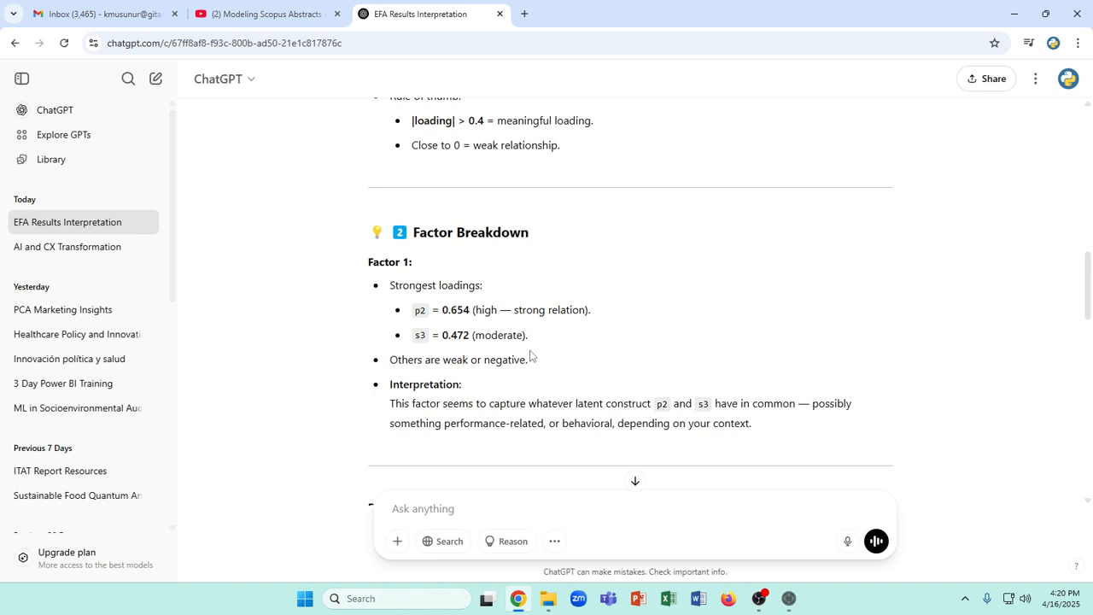
{"action": "scroll", "coordinate": [530, 356], "scroll_direction": "down", "scroll_amount": 3}
{"action": "double_click", "coordinate": [419, 332]}
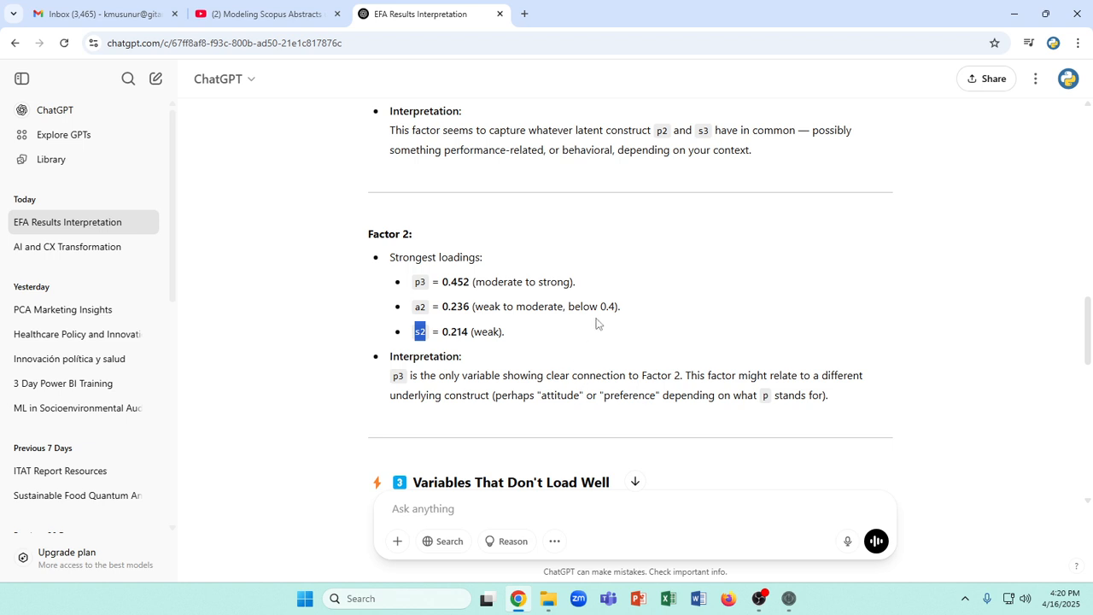
{"action": "left_click_drag", "start_coordinate": [475, 282], "coordinate": [575, 289]}
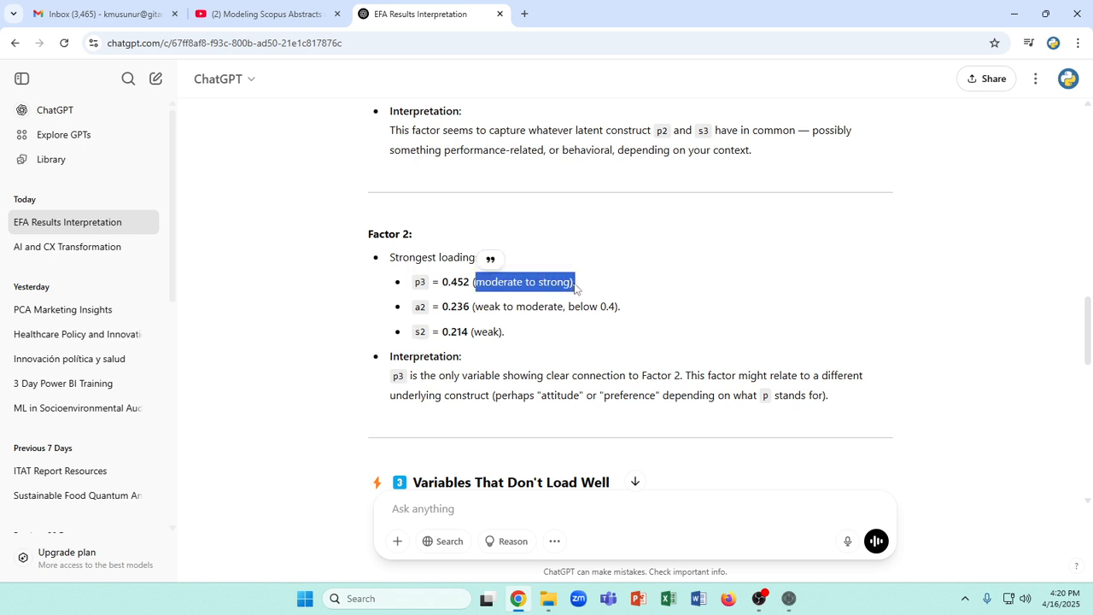
{"action": "left_click_drag", "start_coordinate": [483, 306], "coordinate": [581, 306]}
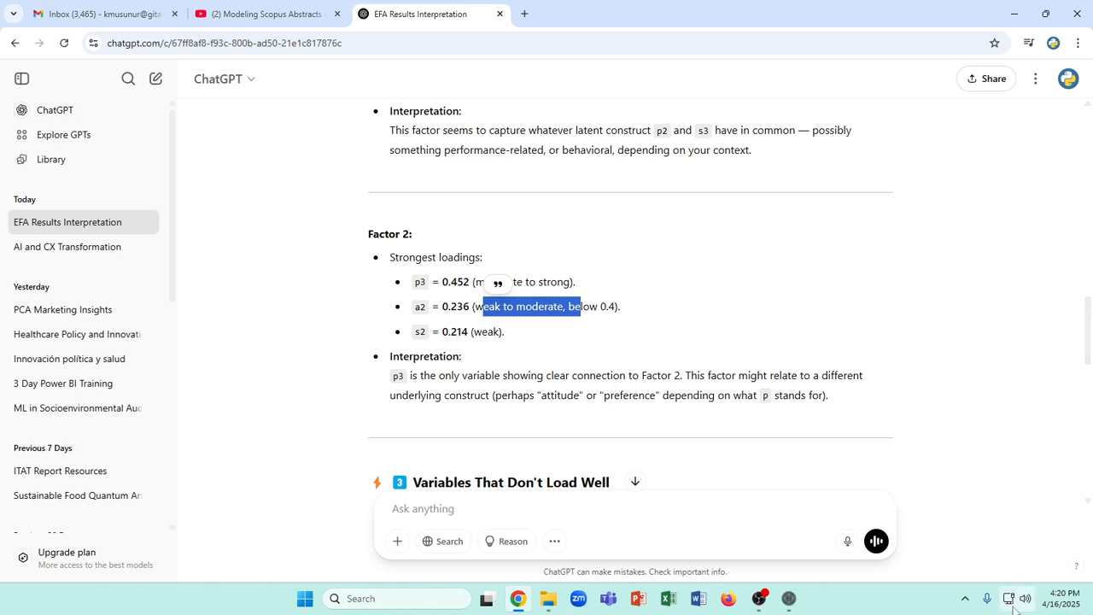
{"action": "left_click", "coordinate": [964, 600]}
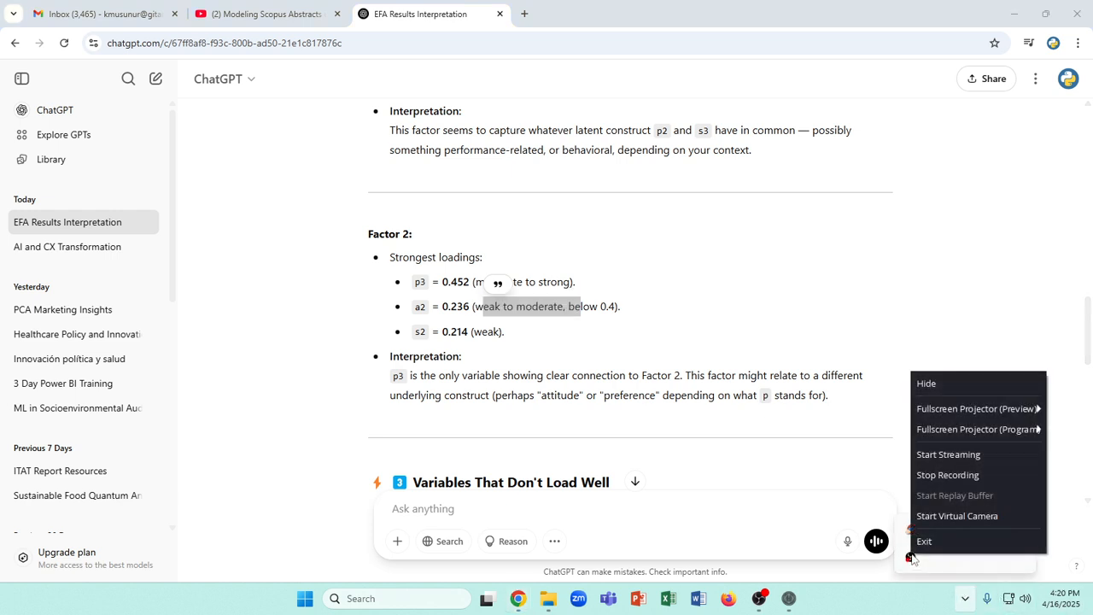